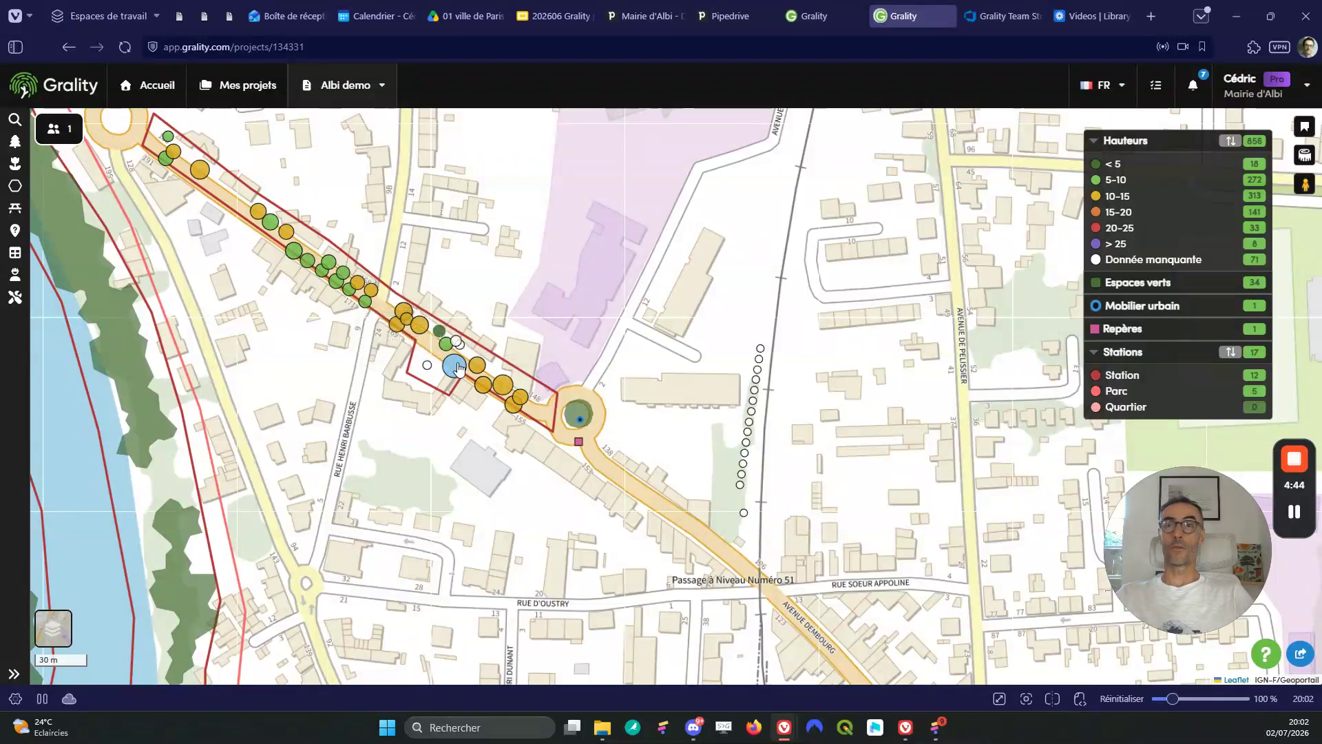
- Open the actions of tree 848 on avenue Dembourg, toggle the Elagage d'entretien status to validated and back, and return to the map
{"action": "left_click", "coordinate": [457, 367]}
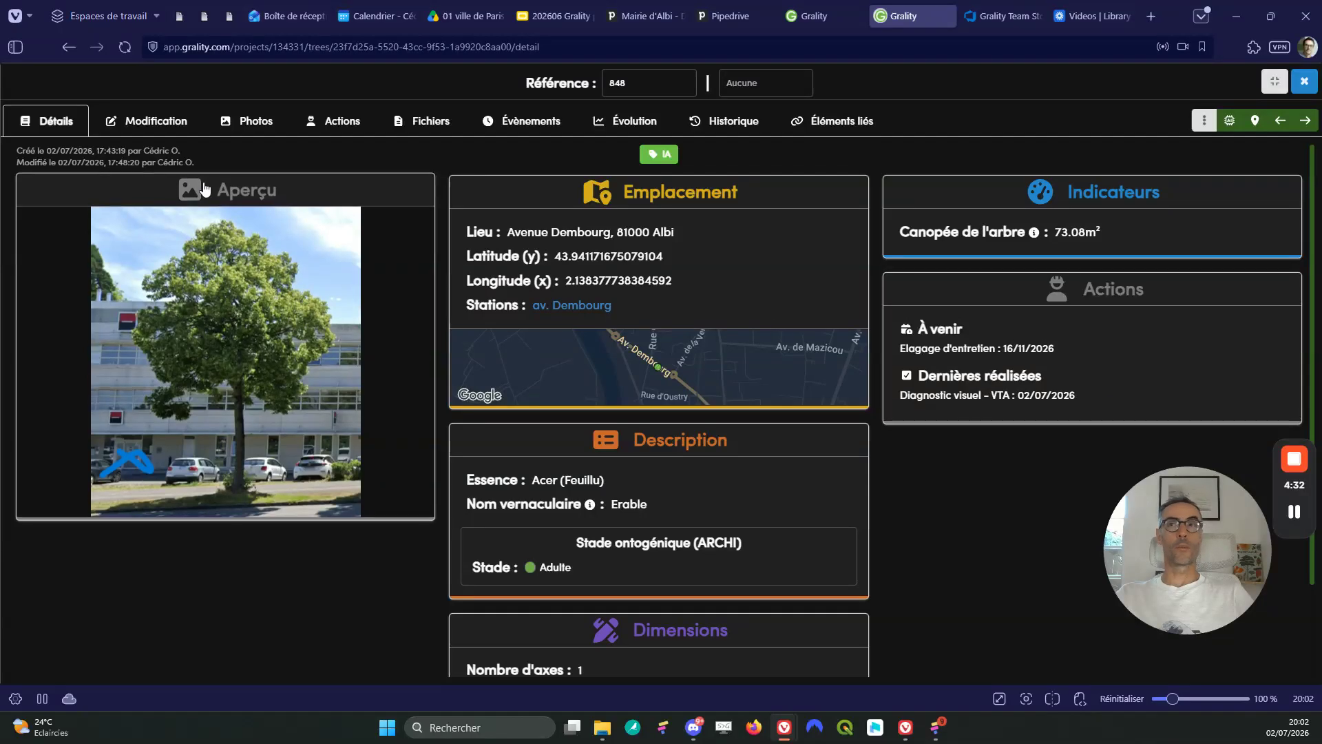
{"action": "left_click", "coordinate": [334, 126]}
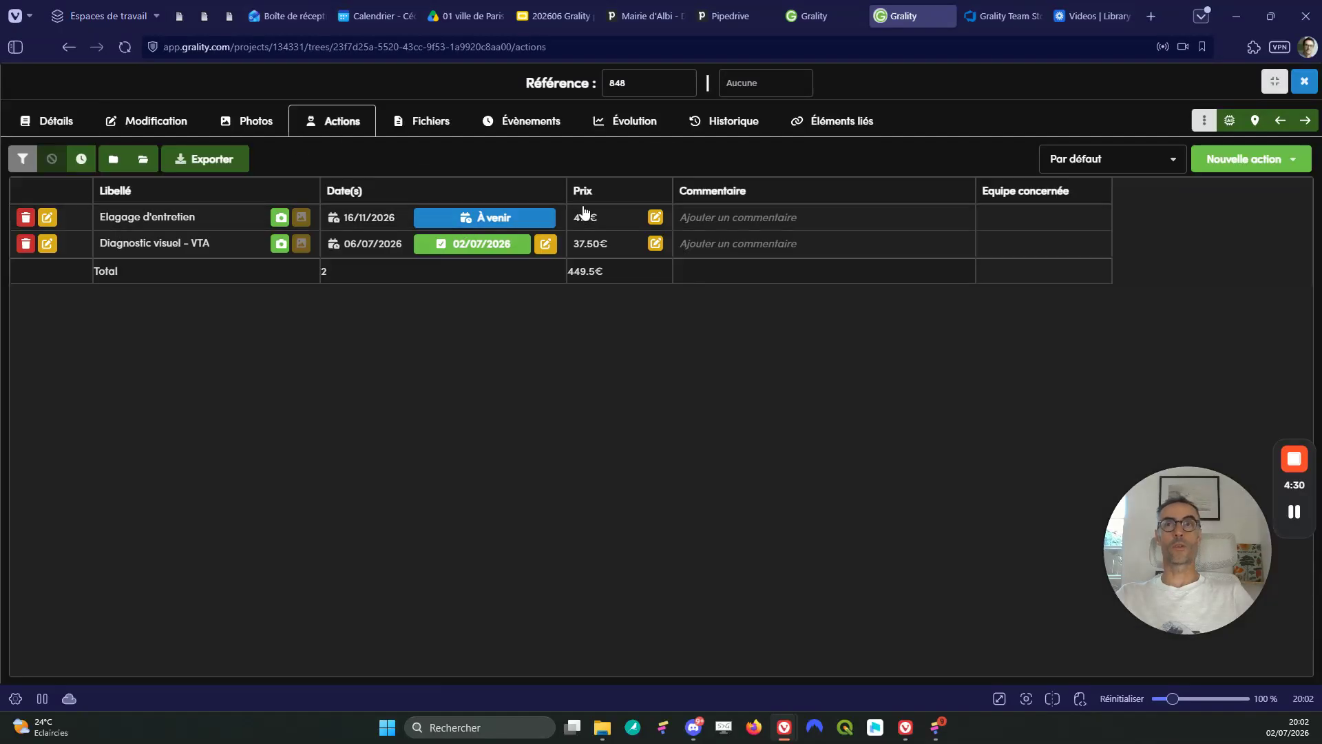
{"action": "left_click", "coordinate": [507, 222]}
{"action": "left_click", "coordinate": [508, 222]}
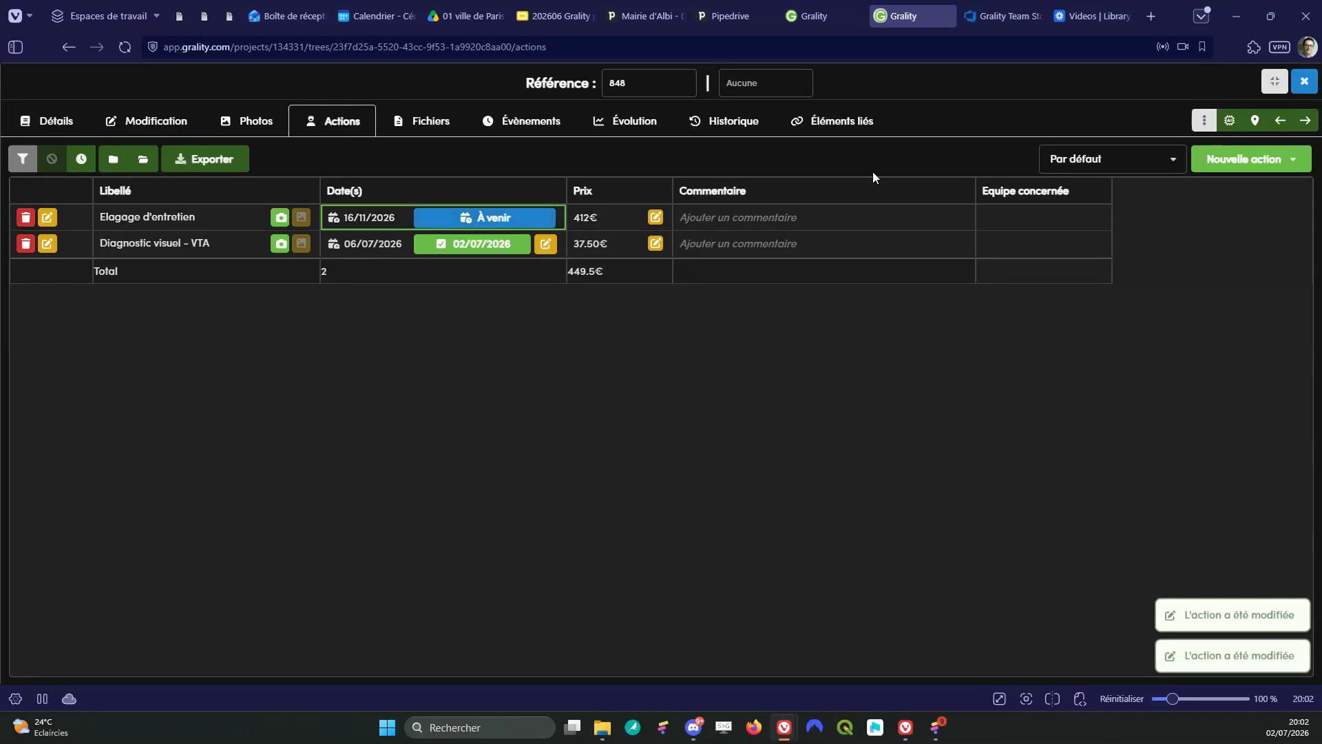
{"action": "left_click", "coordinate": [1305, 82]}
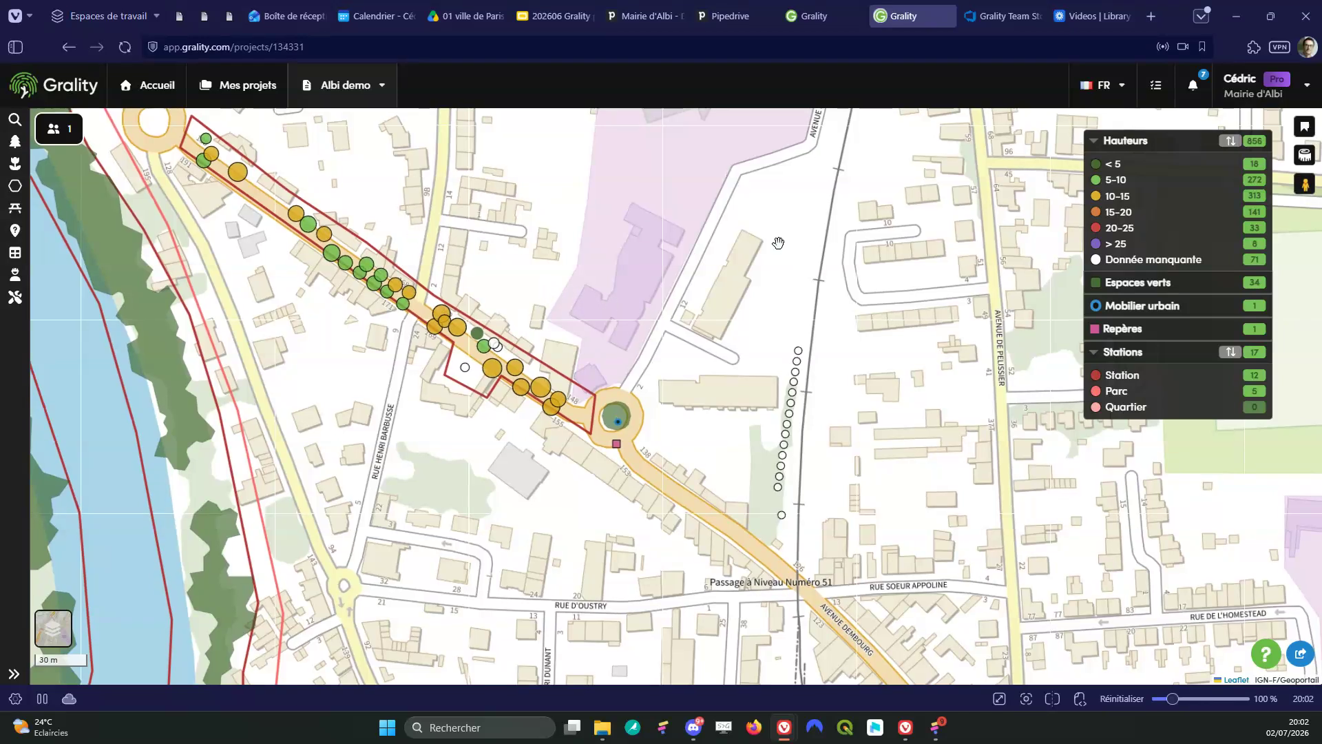
- Open the project's action management table and look through the July 2026 actions
{"action": "left_click", "coordinate": [13, 675]}
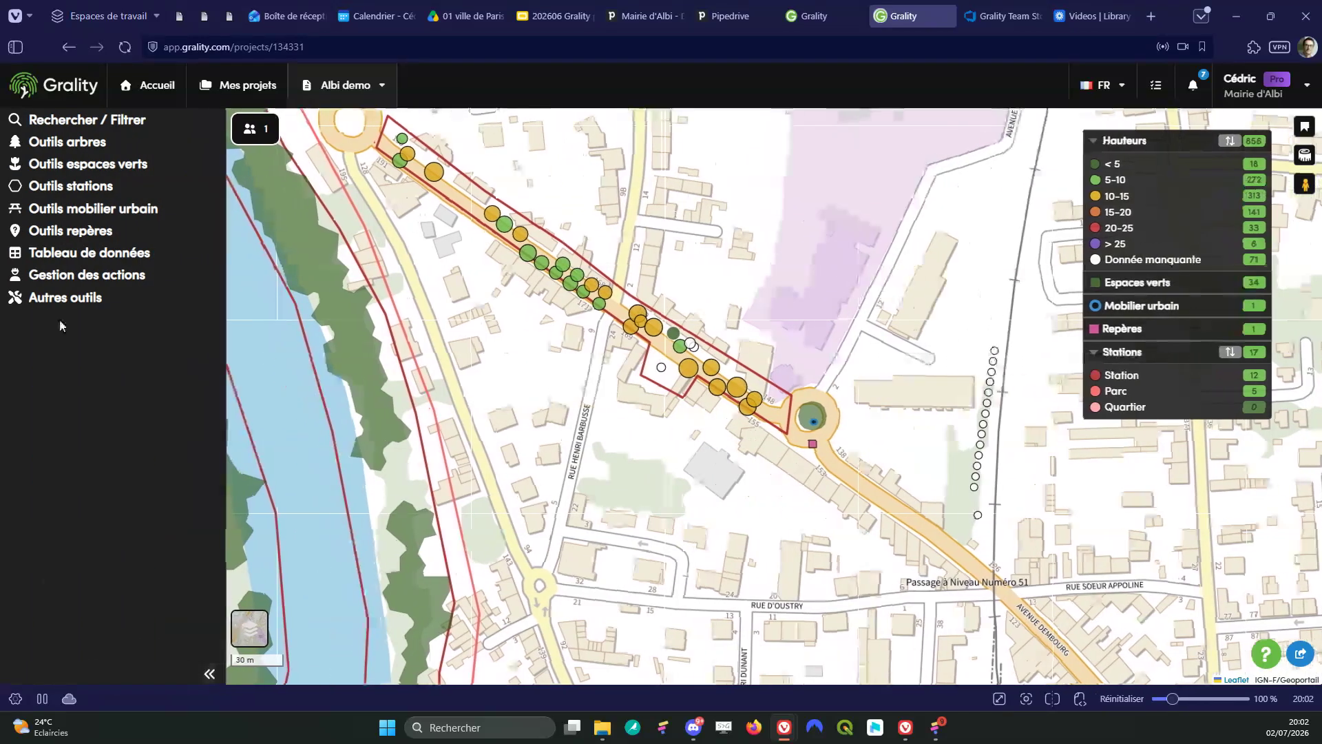
{"action": "left_click", "coordinate": [99, 279]}
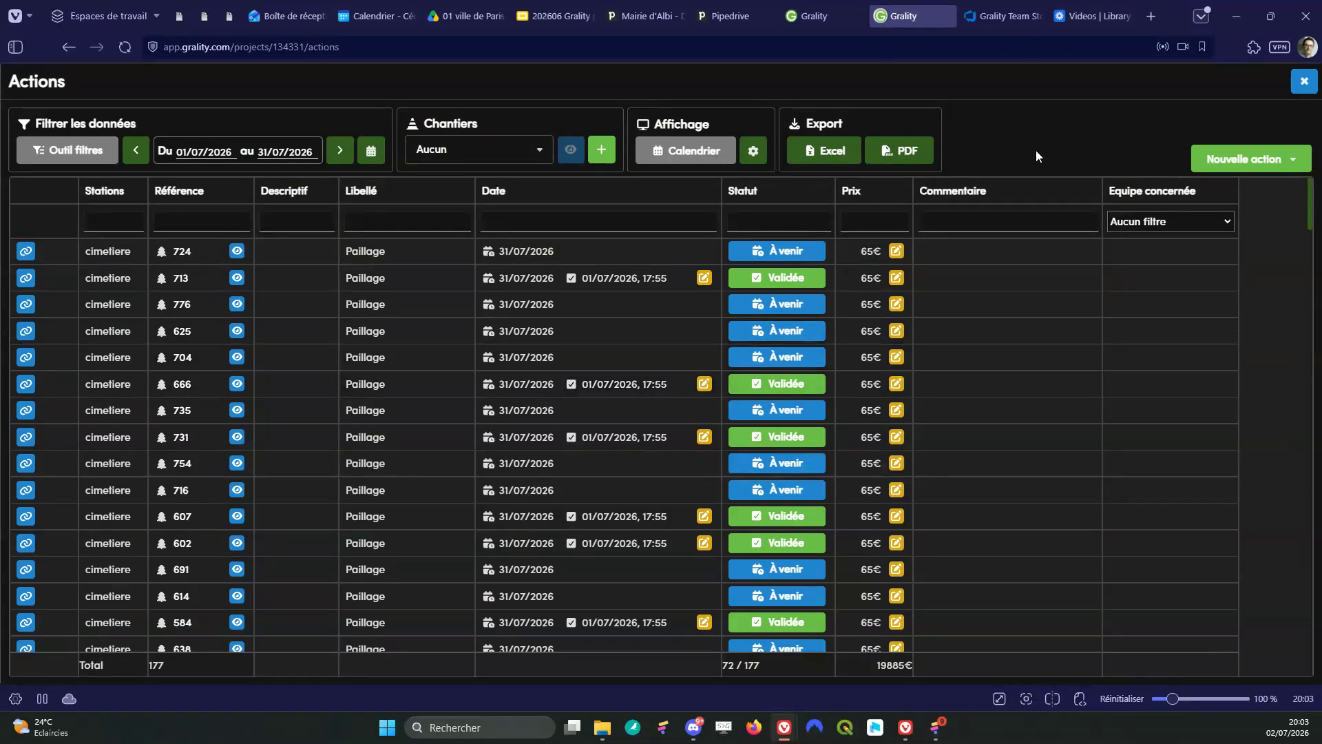
{"action": "scroll", "coordinate": [722, 536], "scroll_direction": "down", "scroll_amount": 8}
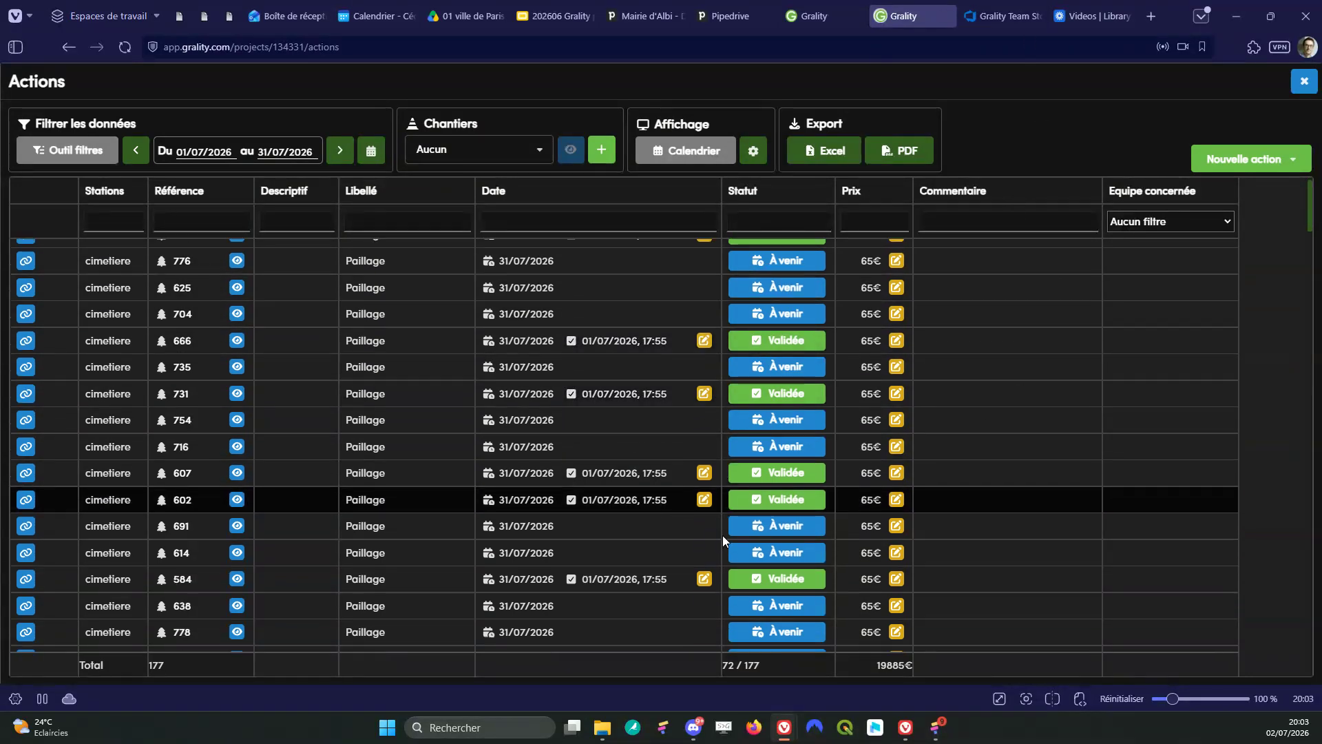
{"action": "scroll", "coordinate": [721, 535], "scroll_direction": "up", "scroll_amount": 8}
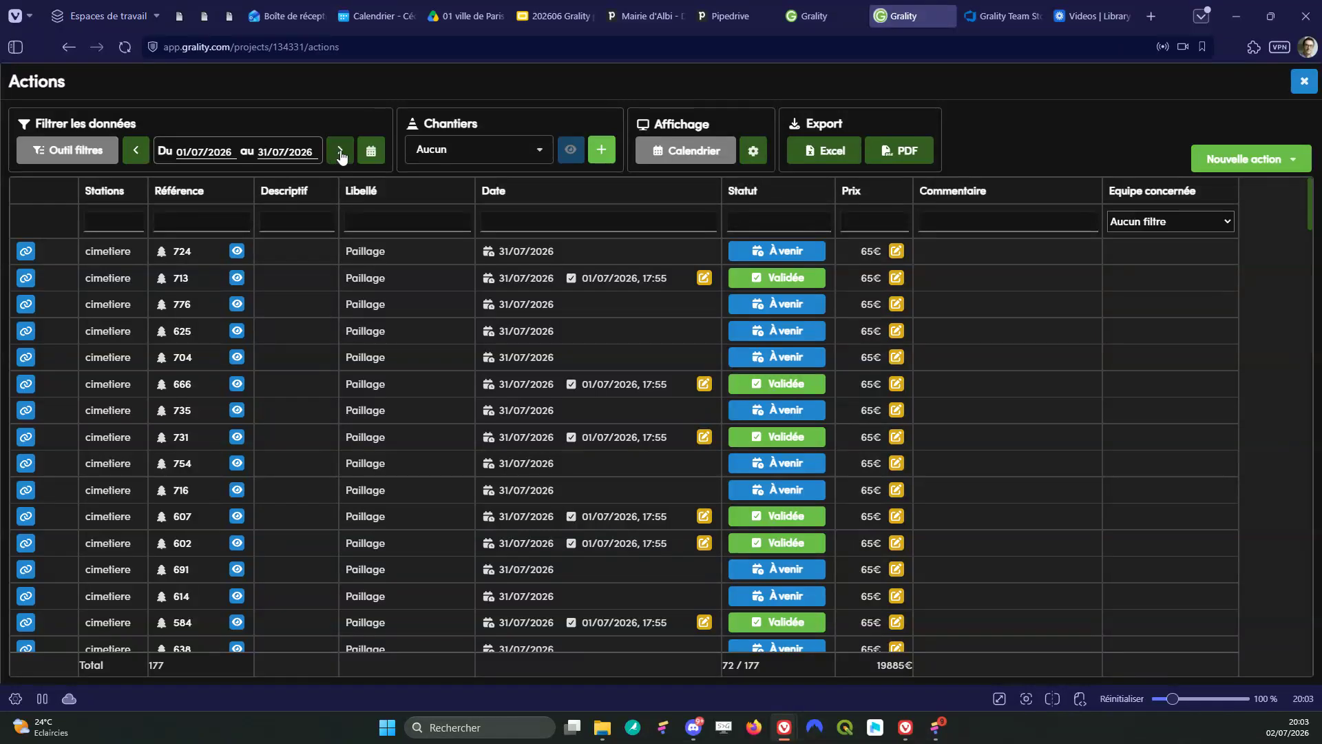
- Browse the actions month by month, back to June 2026, forward through the following months, and back to July 2026
{"action": "left_click", "coordinate": [135, 149]}
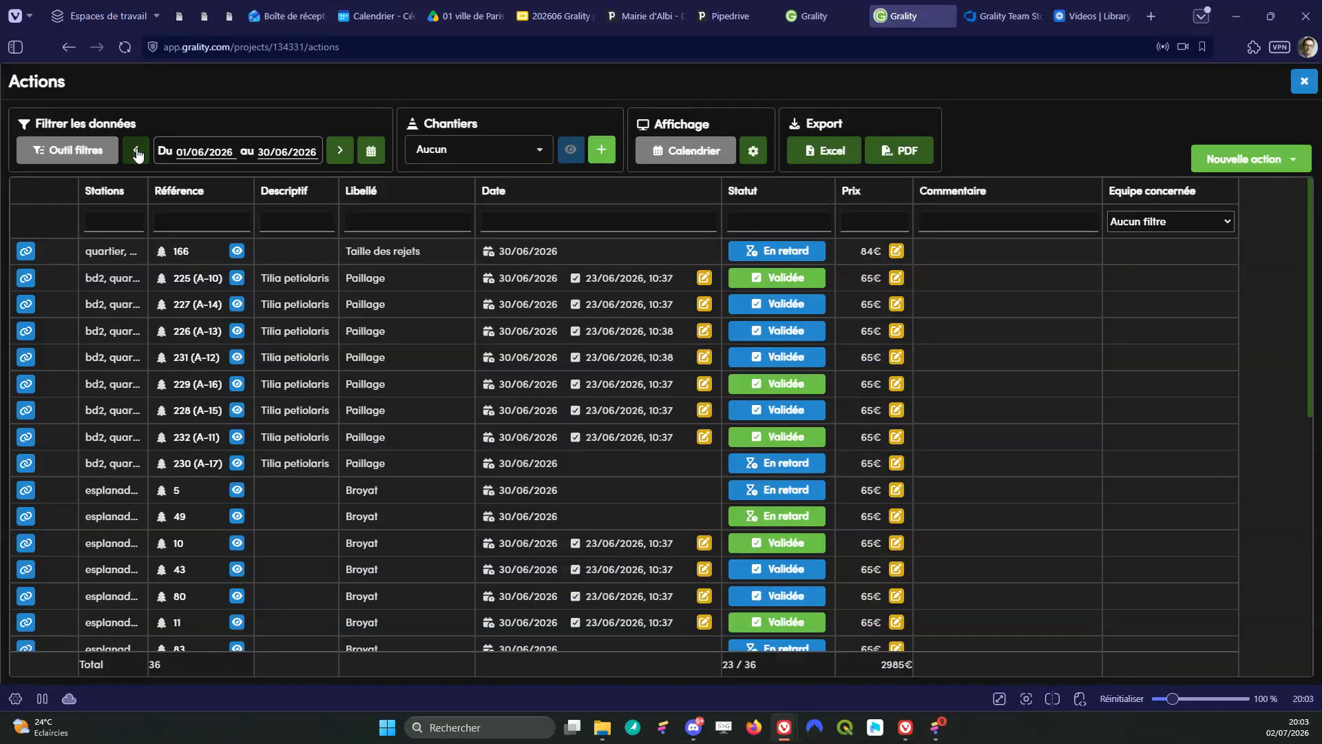
{"action": "left_click", "coordinate": [339, 151]}
{"action": "left_click", "coordinate": [340, 151]}
{"action": "left_click", "coordinate": [339, 151]}
{"action": "left_click", "coordinate": [339, 151]}
{"action": "left_click", "coordinate": [340, 151]}
{"action": "left_click", "coordinate": [339, 151]}
{"action": "left_click", "coordinate": [135, 150]}
{"action": "left_click", "coordinate": [135, 149]}
{"action": "left_click", "coordinate": [135, 149]}
{"action": "left_click", "coordinate": [136, 149]}
{"action": "left_click", "coordinate": [136, 149]}
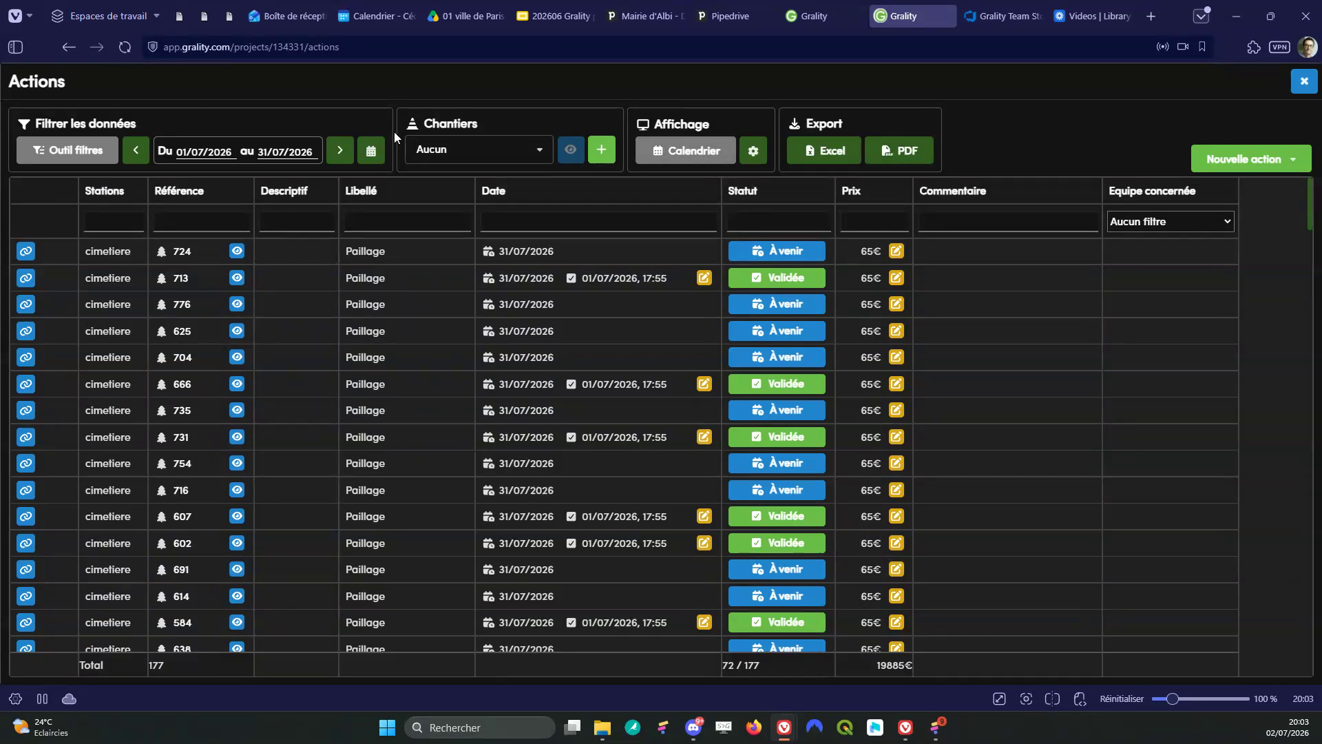
- Show the actions of the worksite "Débroussaillage OLD rives" and look through the list
{"action": "left_click", "coordinate": [493, 151]}
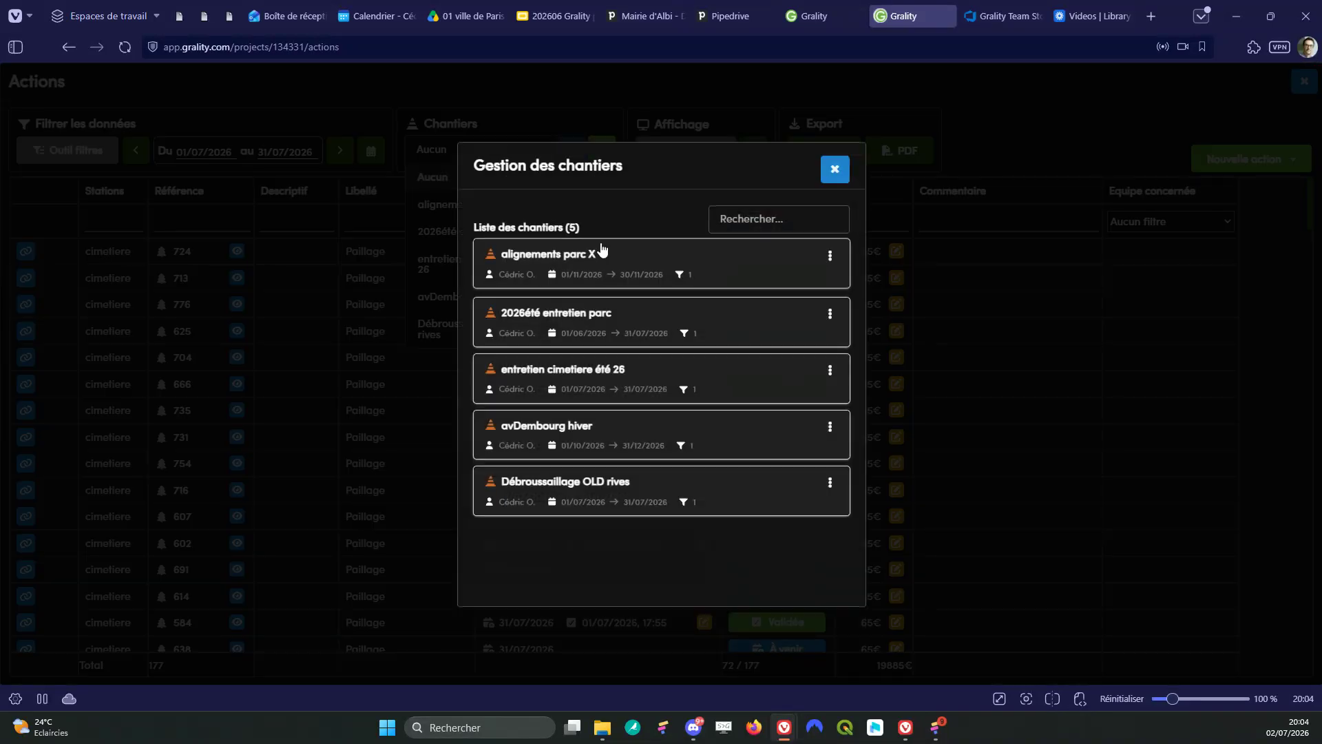
{"action": "left_click", "coordinate": [616, 490]}
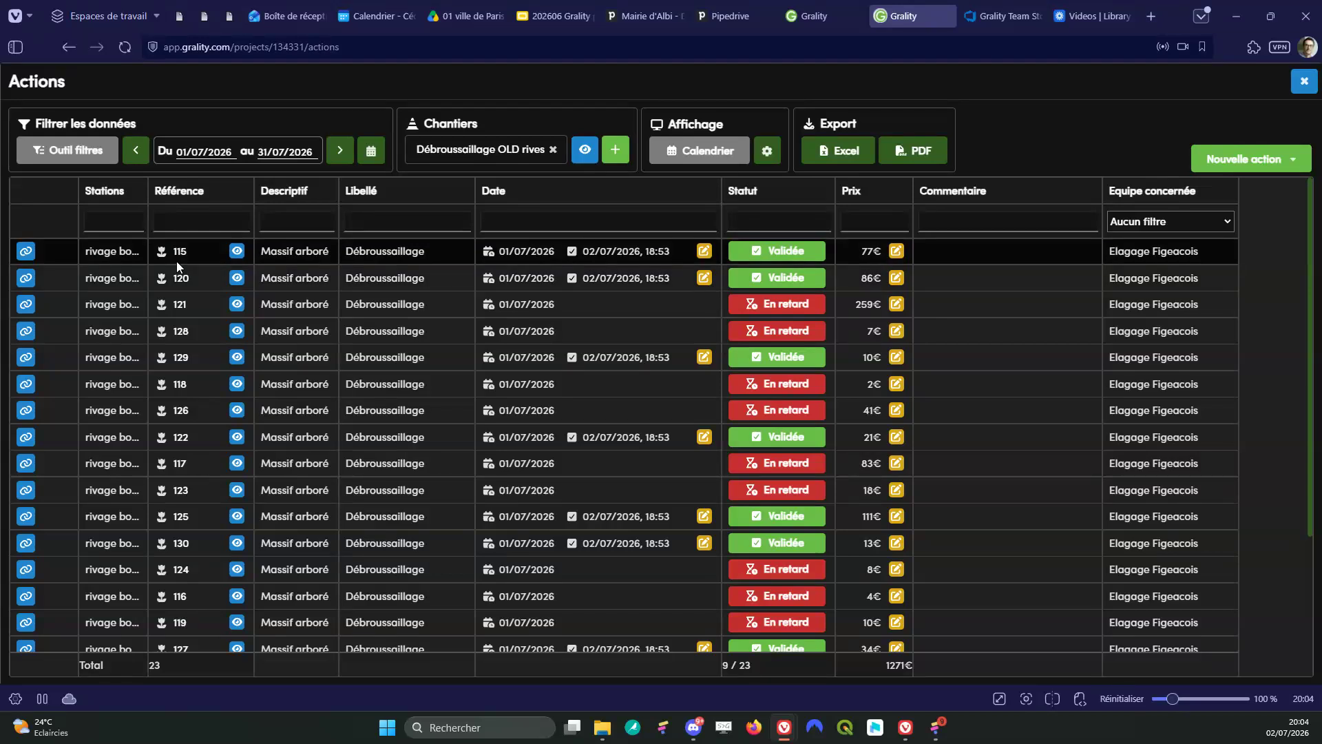
{"action": "scroll", "coordinate": [584, 354], "scroll_direction": "down", "scroll_amount": 3}
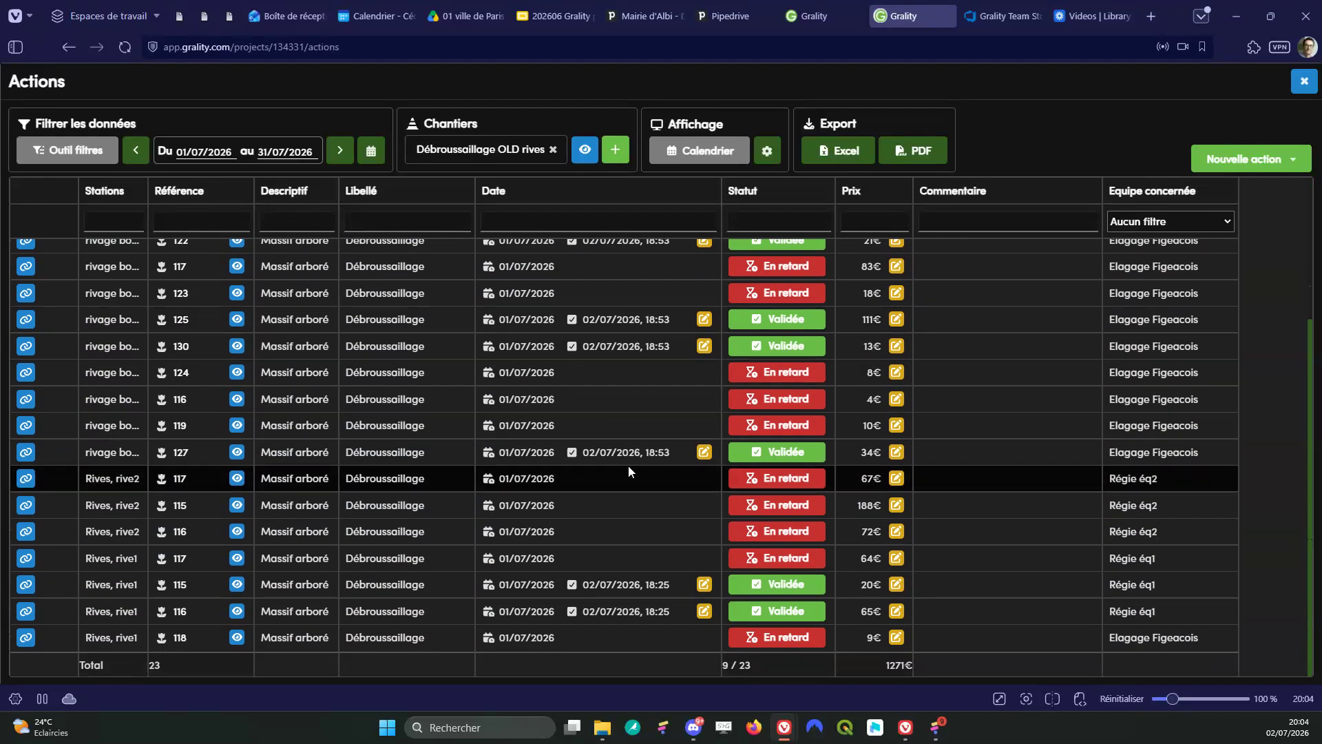
{"action": "scroll", "coordinate": [506, 436], "scroll_direction": "up", "scroll_amount": 3}
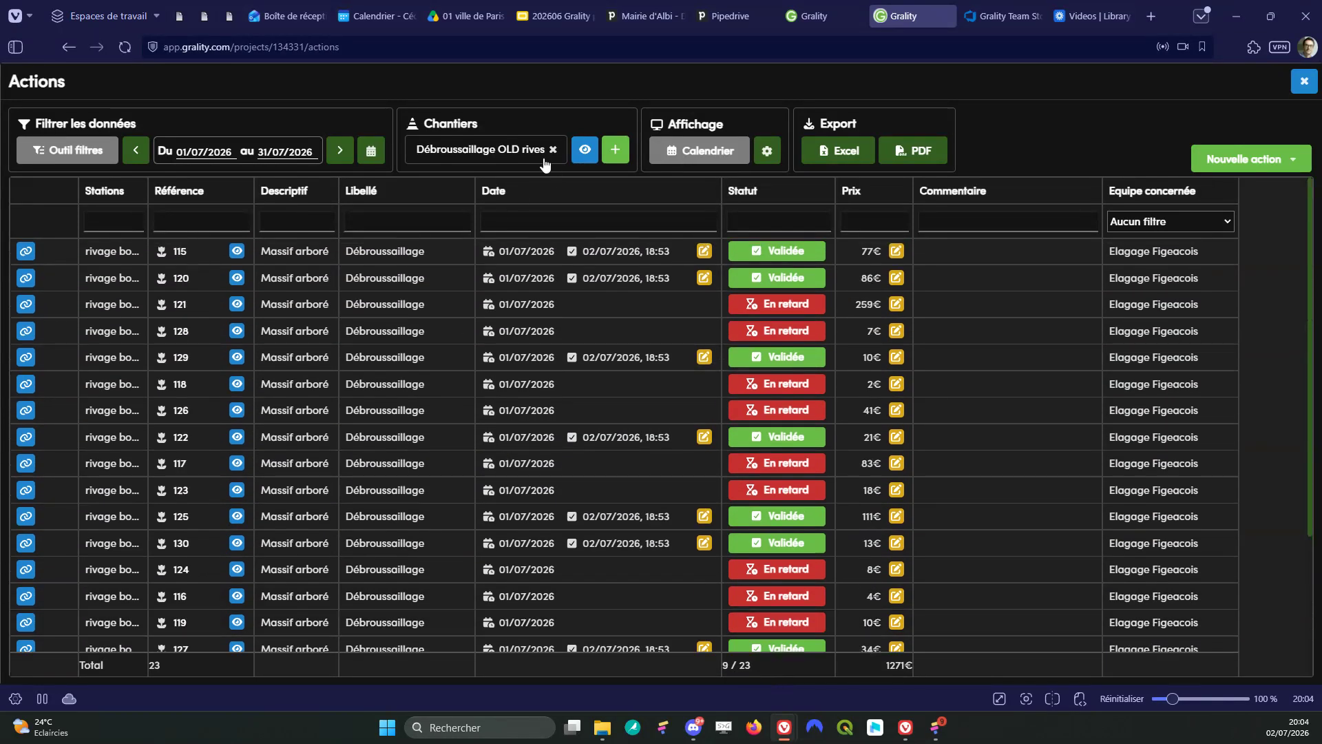
- Show the actions of the worksite "avDembourg hiver" and remove the worksite filter
{"action": "left_click", "coordinate": [505, 149]}
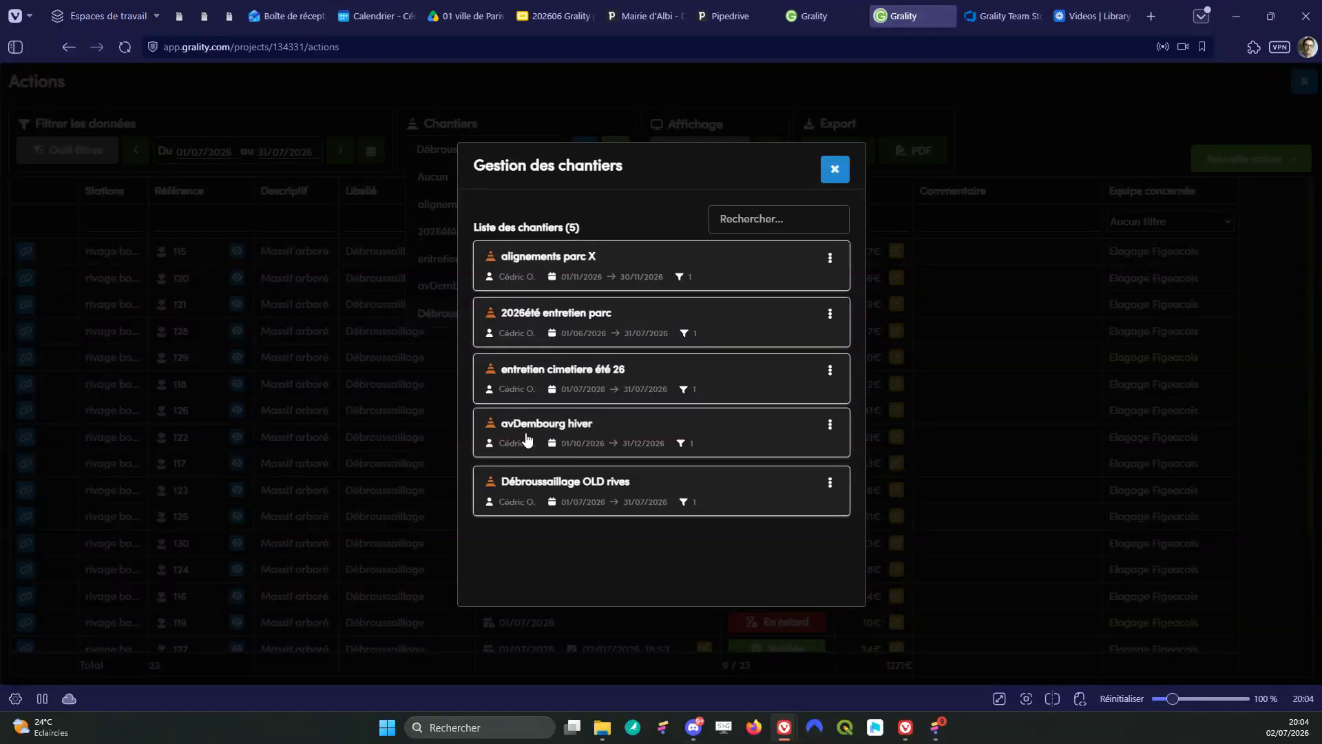
{"action": "left_click", "coordinate": [622, 432]}
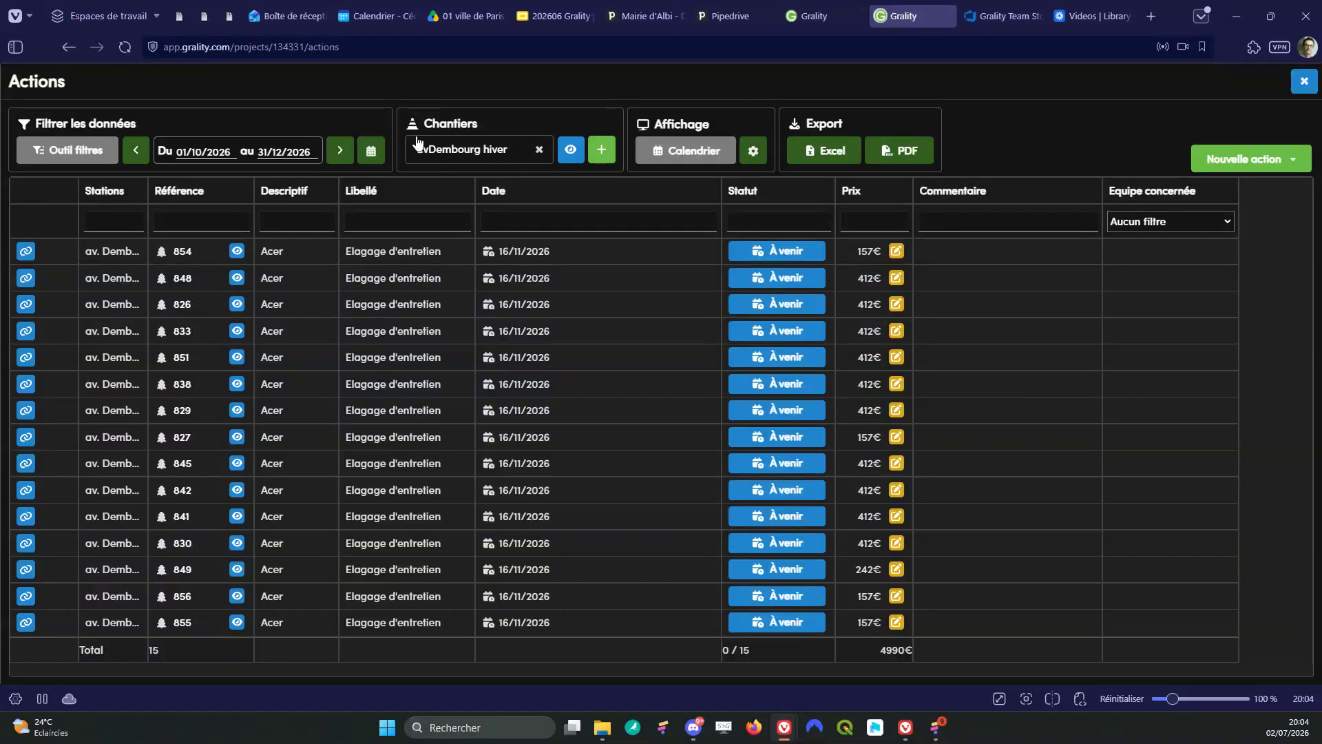
{"action": "left_click", "coordinate": [539, 150]}
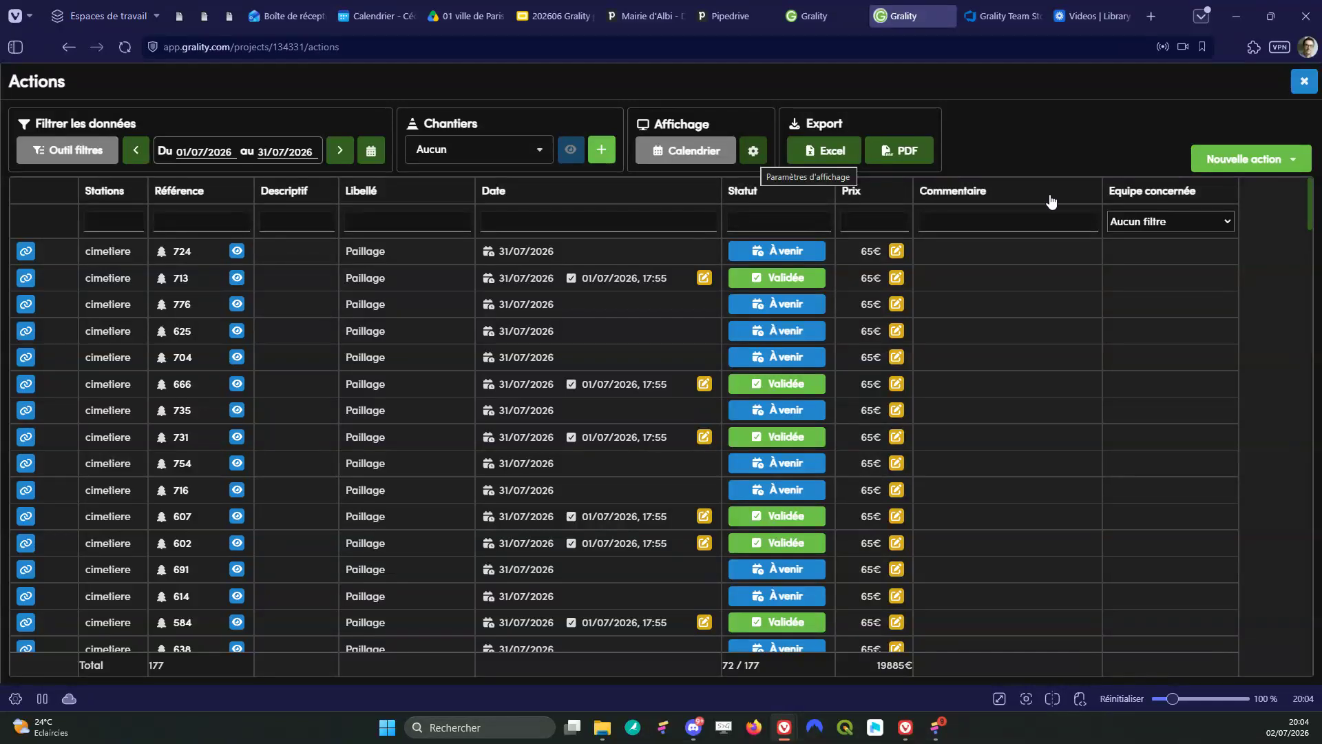
- Move the Equipe concernée column before Commentaire and group the actions by "Action avec date"
{"action": "left_click_drag", "start_coordinate": [1179, 191], "coordinate": [1036, 192]}
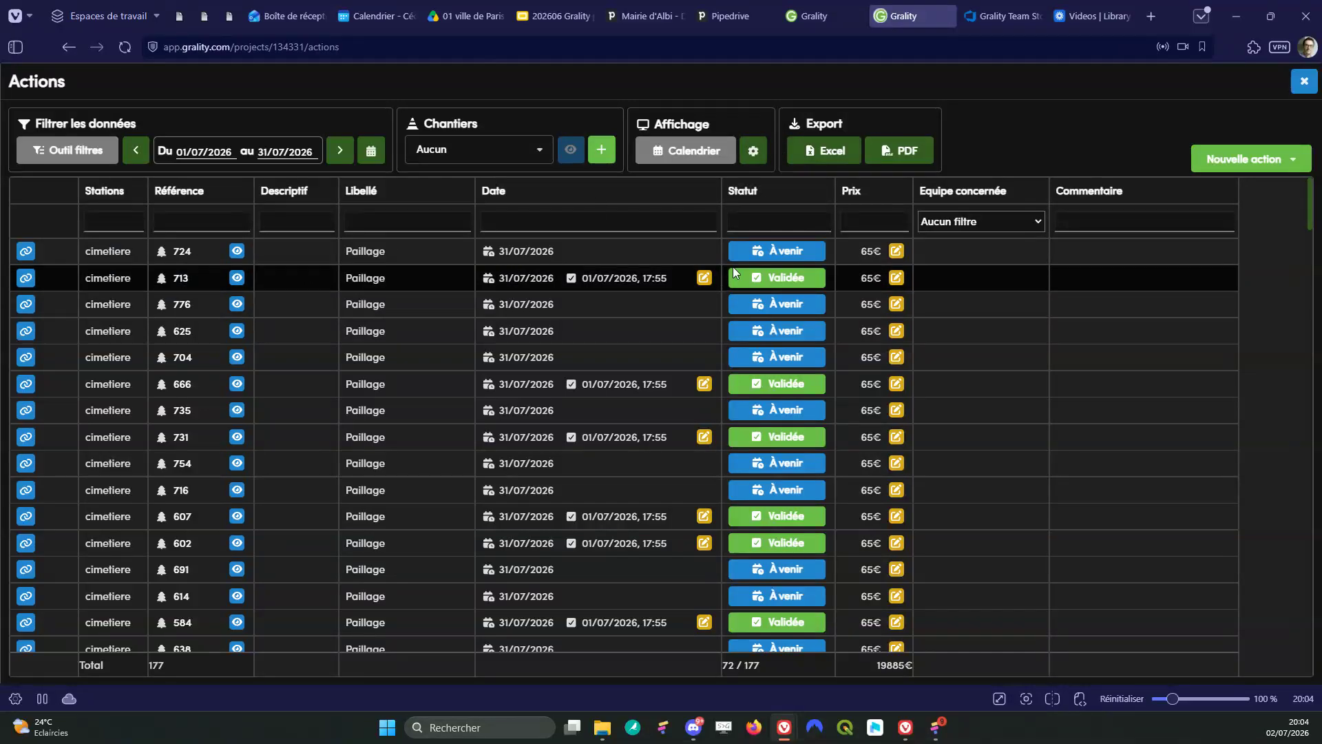
{"action": "left_click", "coordinate": [752, 153]}
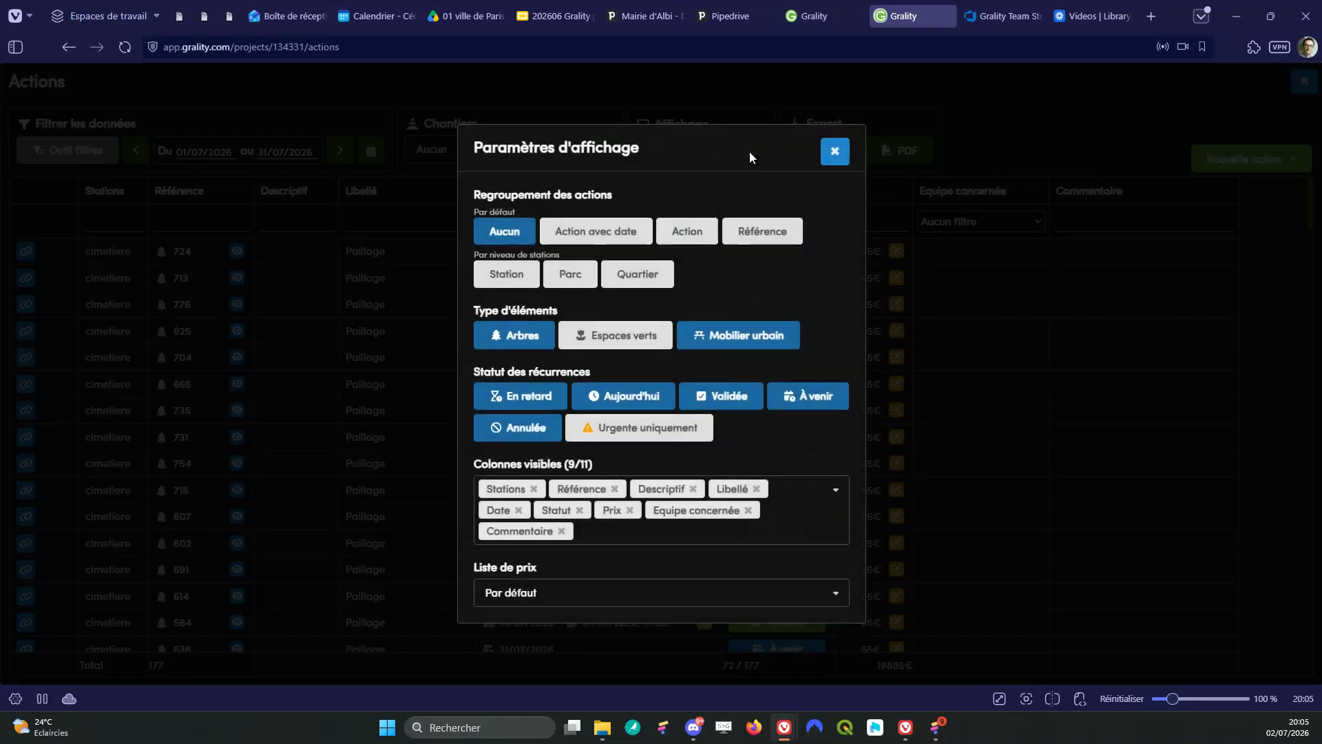
{"action": "left_click", "coordinate": [607, 234]}
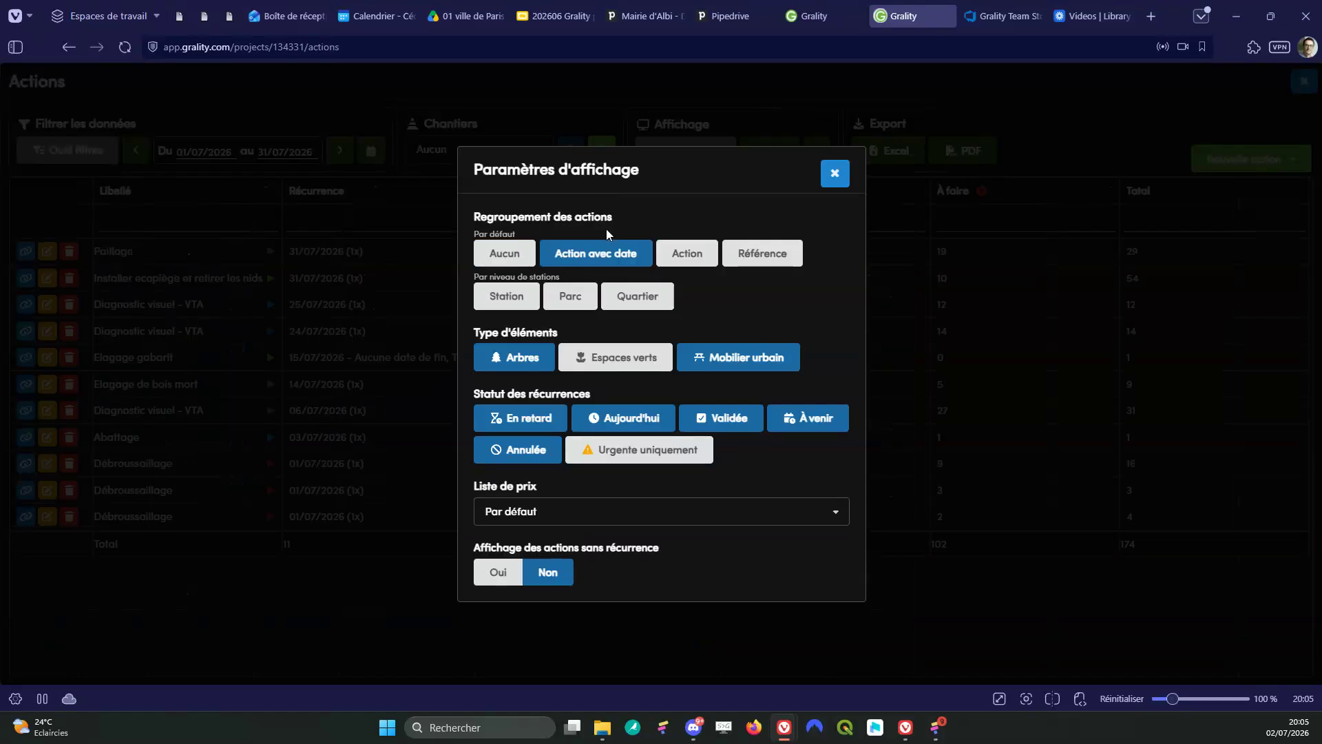
{"action": "left_click", "coordinate": [835, 173]}
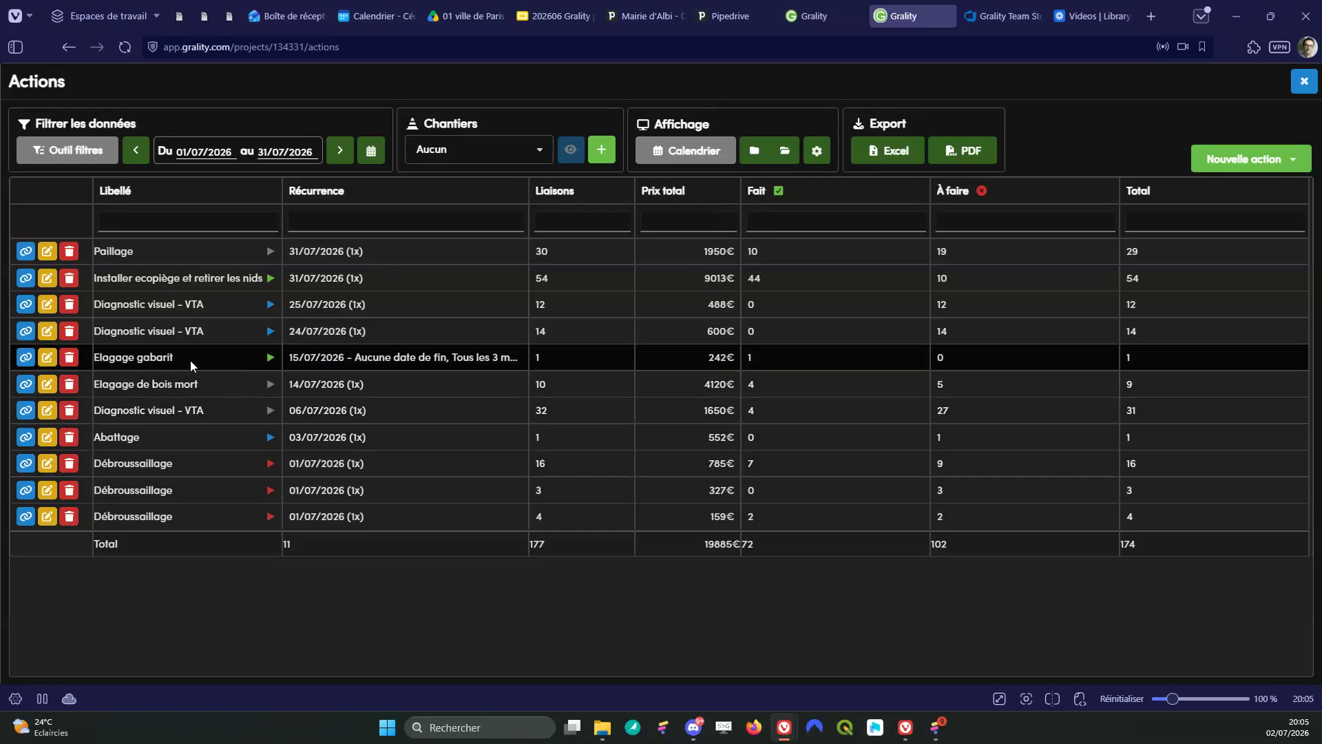
- Mark the 24/07/2026 Diagnostic visuel - VTA as validated for trees 800, 571 and 795, and collapse the group
{"action": "left_click", "coordinate": [271, 332]}
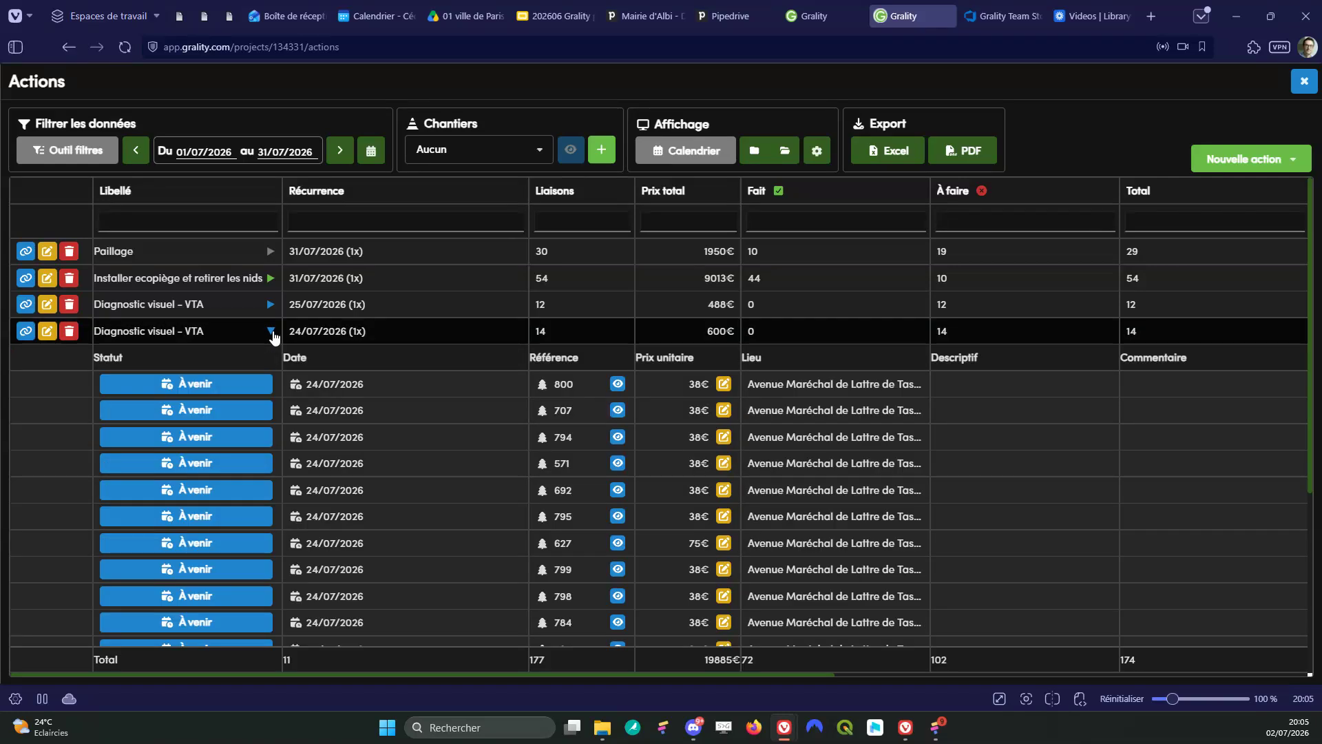
{"action": "scroll", "coordinate": [276, 434], "scroll_direction": "down", "scroll_amount": 3}
{"action": "scroll", "coordinate": [248, 365], "scroll_direction": "up", "scroll_amount": 1}
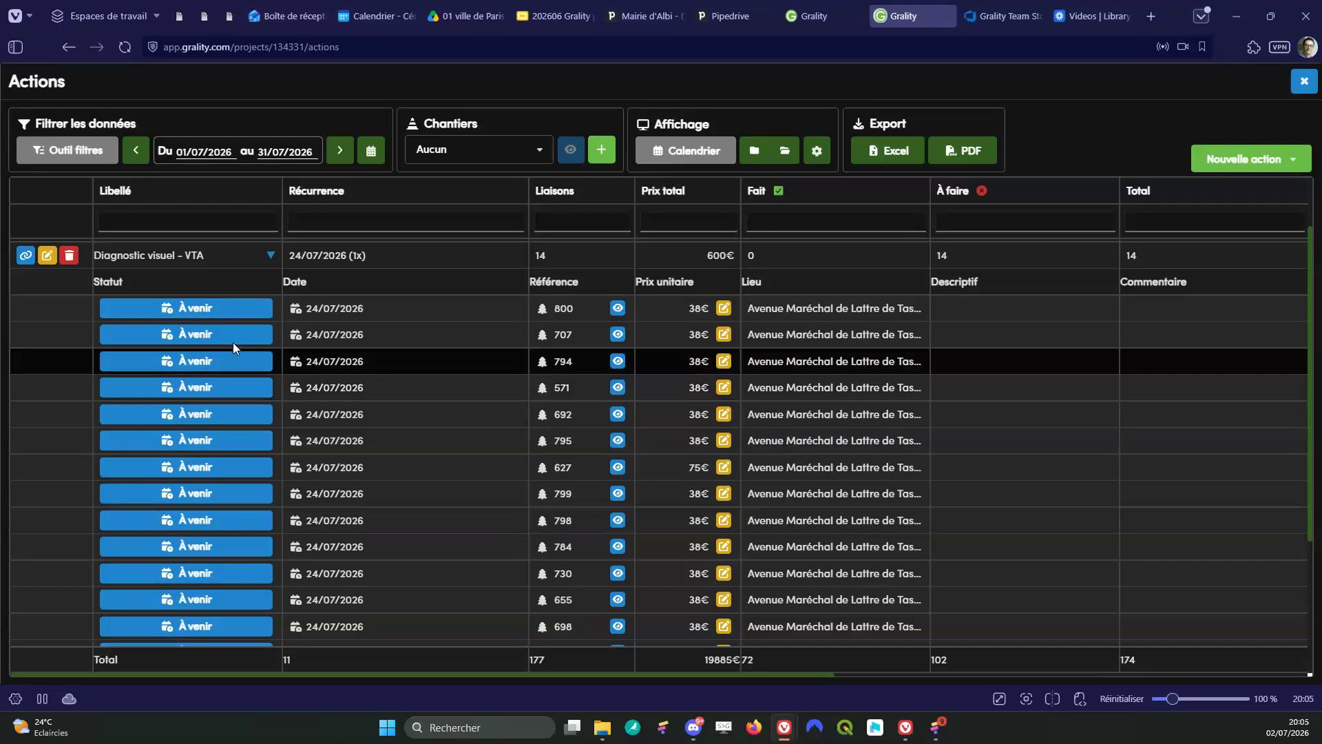
{"action": "left_click", "coordinate": [232, 316]}
{"action": "left_click", "coordinate": [227, 387]}
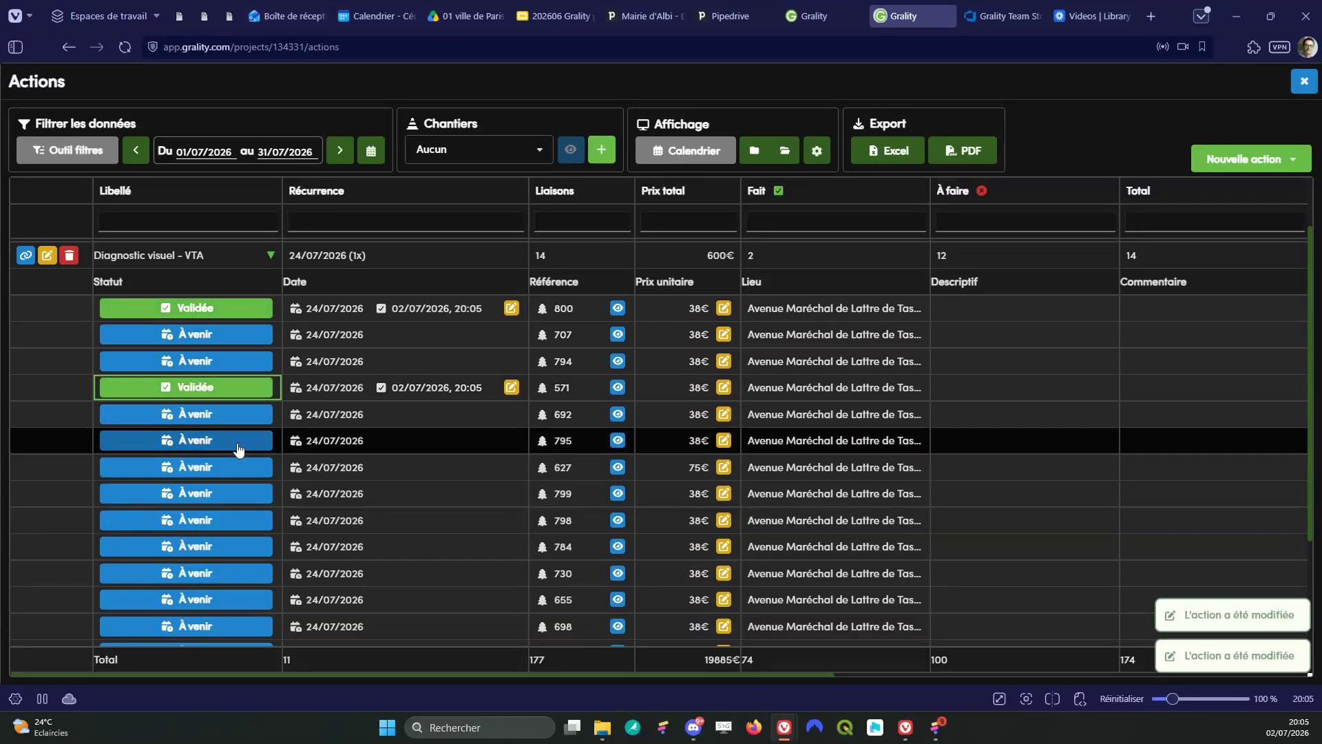
{"action": "left_click", "coordinate": [237, 442]}
{"action": "left_click", "coordinate": [271, 255]}
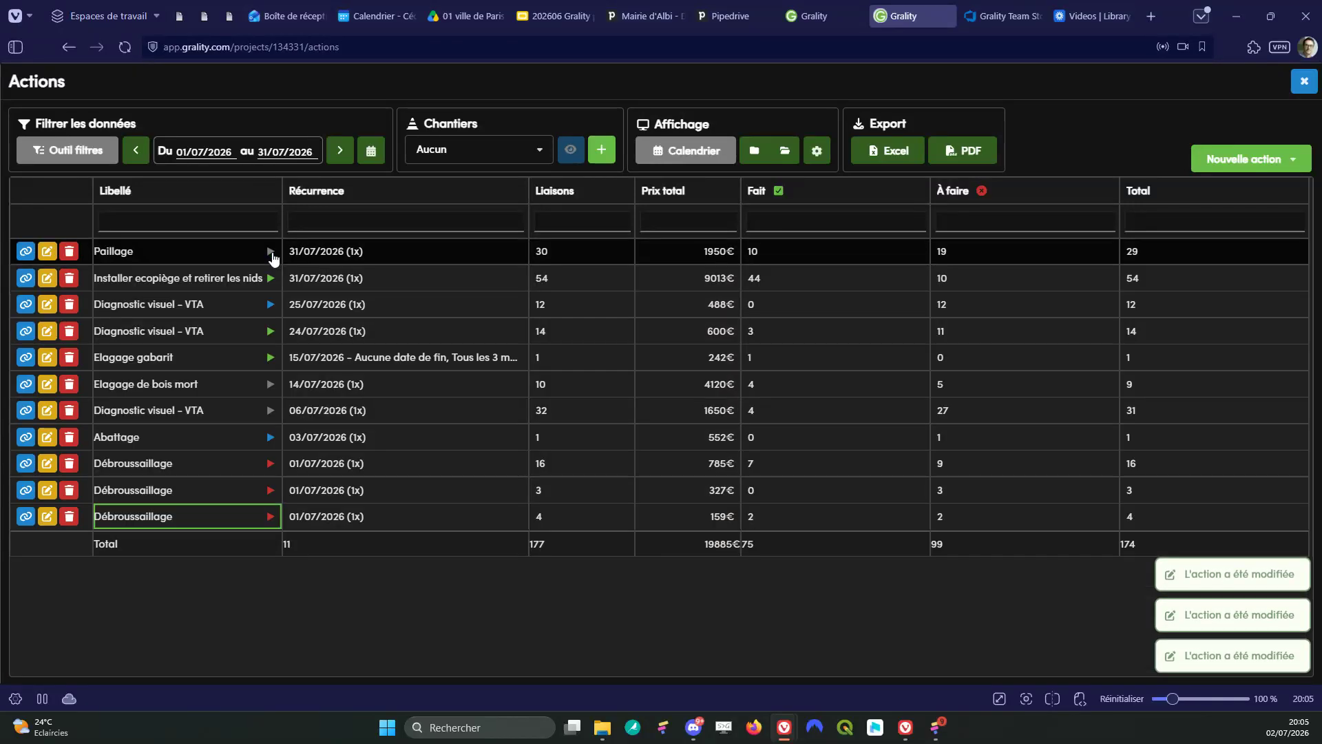
- Change the grouping of the actions table to Station
{"action": "left_click", "coordinate": [817, 150]}
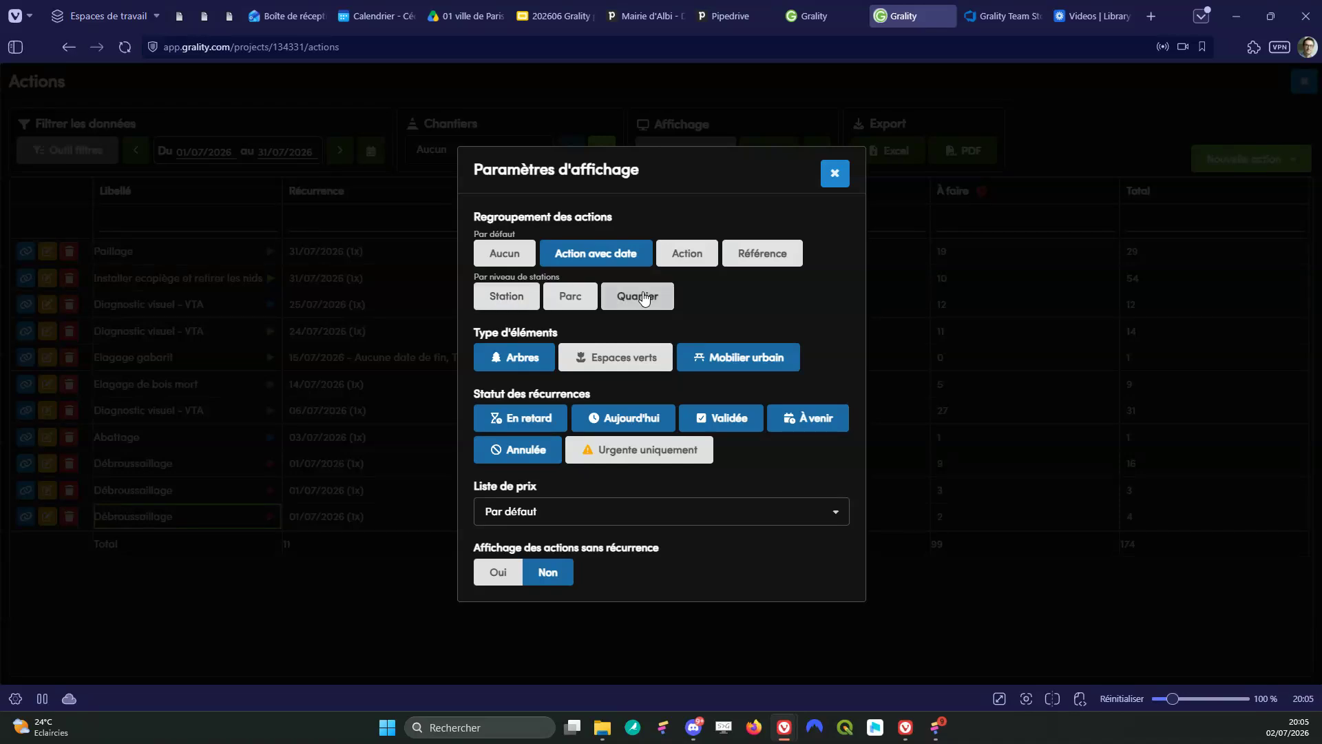
{"action": "left_click", "coordinate": [509, 301]}
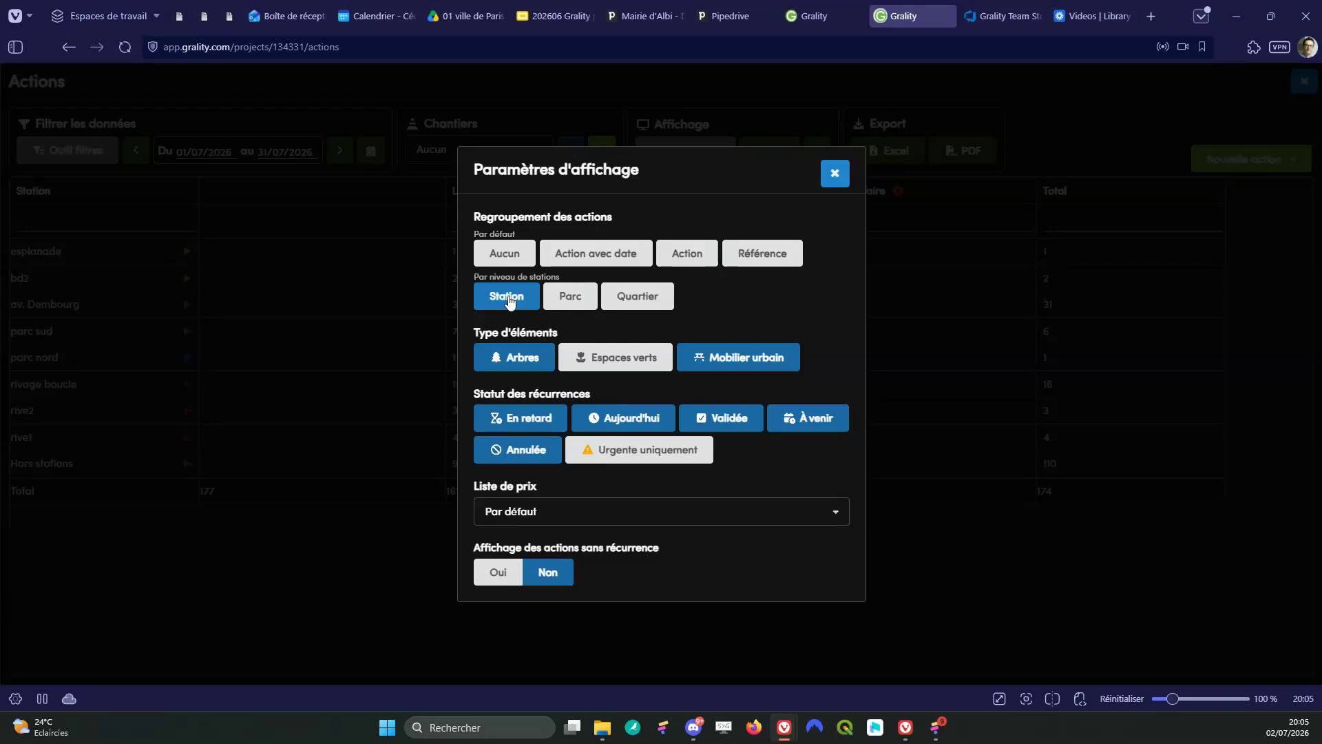
{"action": "left_click", "coordinate": [831, 173]}
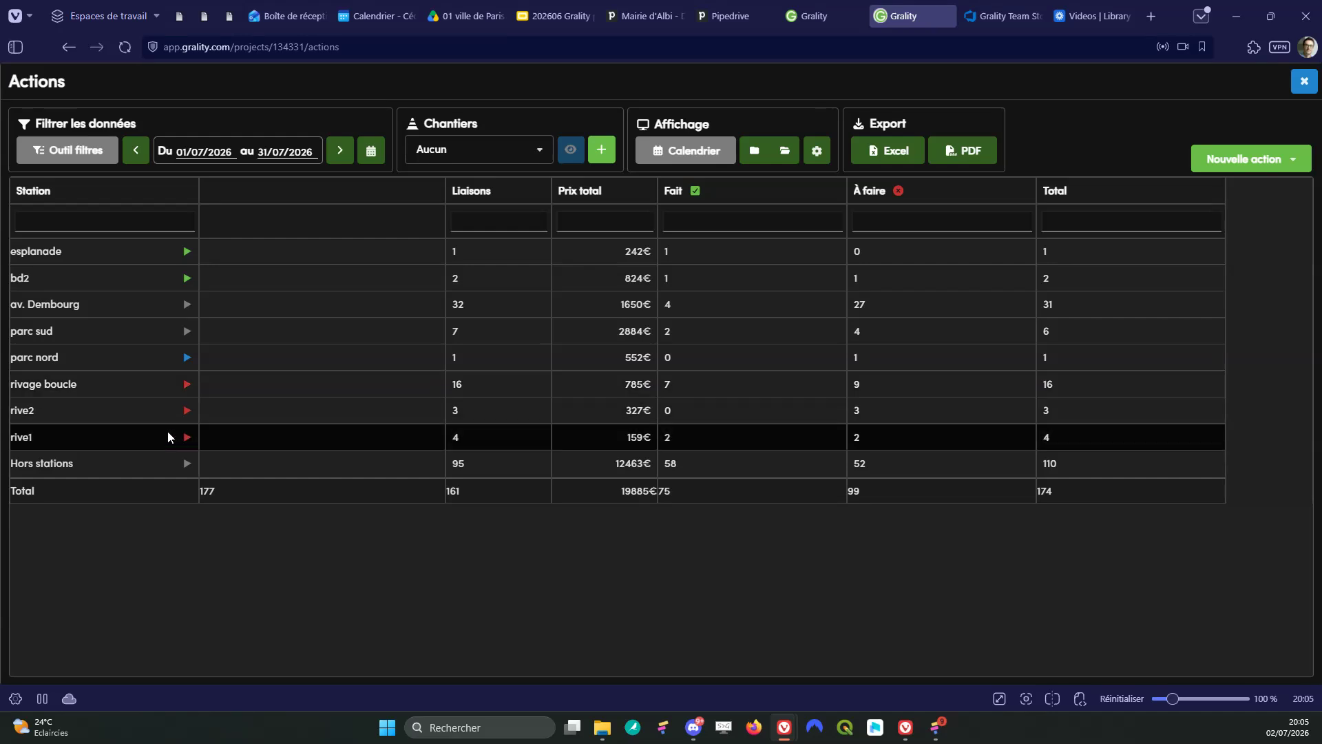
- Examine the detailed actions of the stations av. Dembourg, esplanade and rive2, collapsing each one again
{"action": "left_click", "coordinate": [188, 304]}
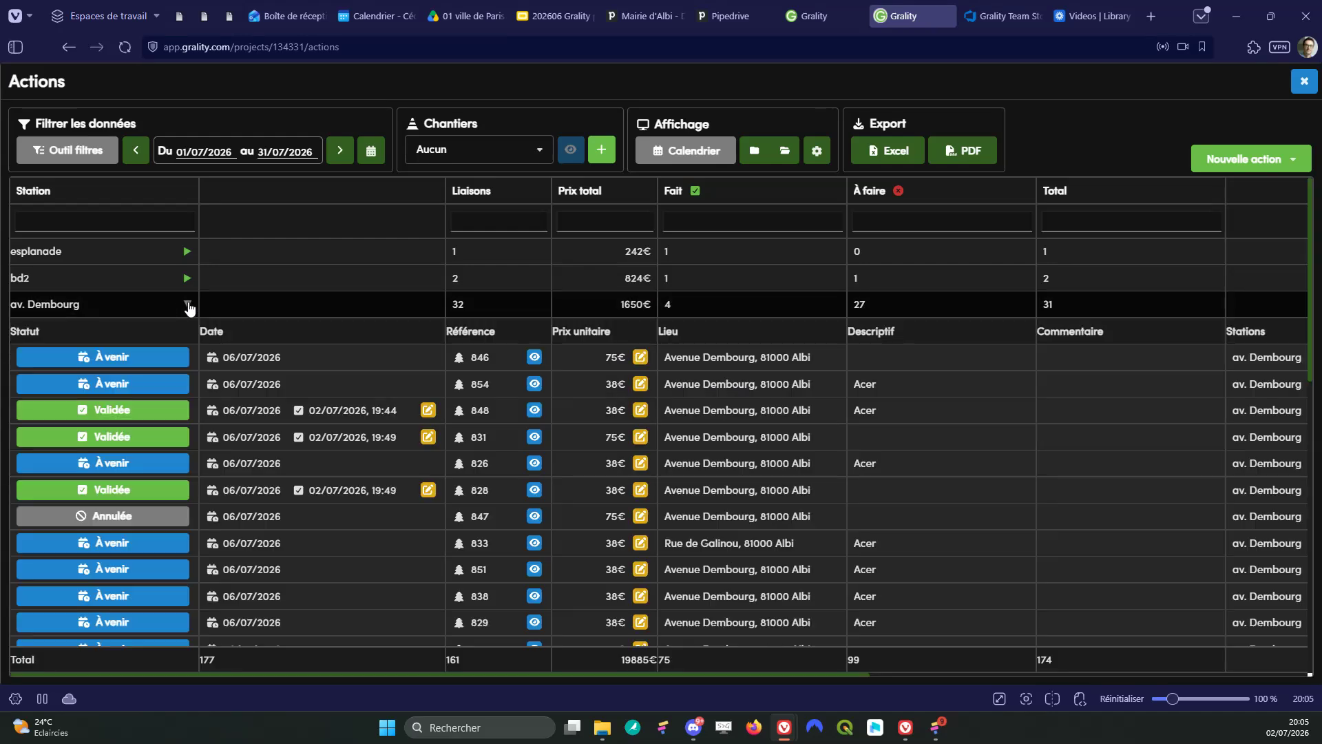
{"action": "left_click", "coordinate": [188, 305]}
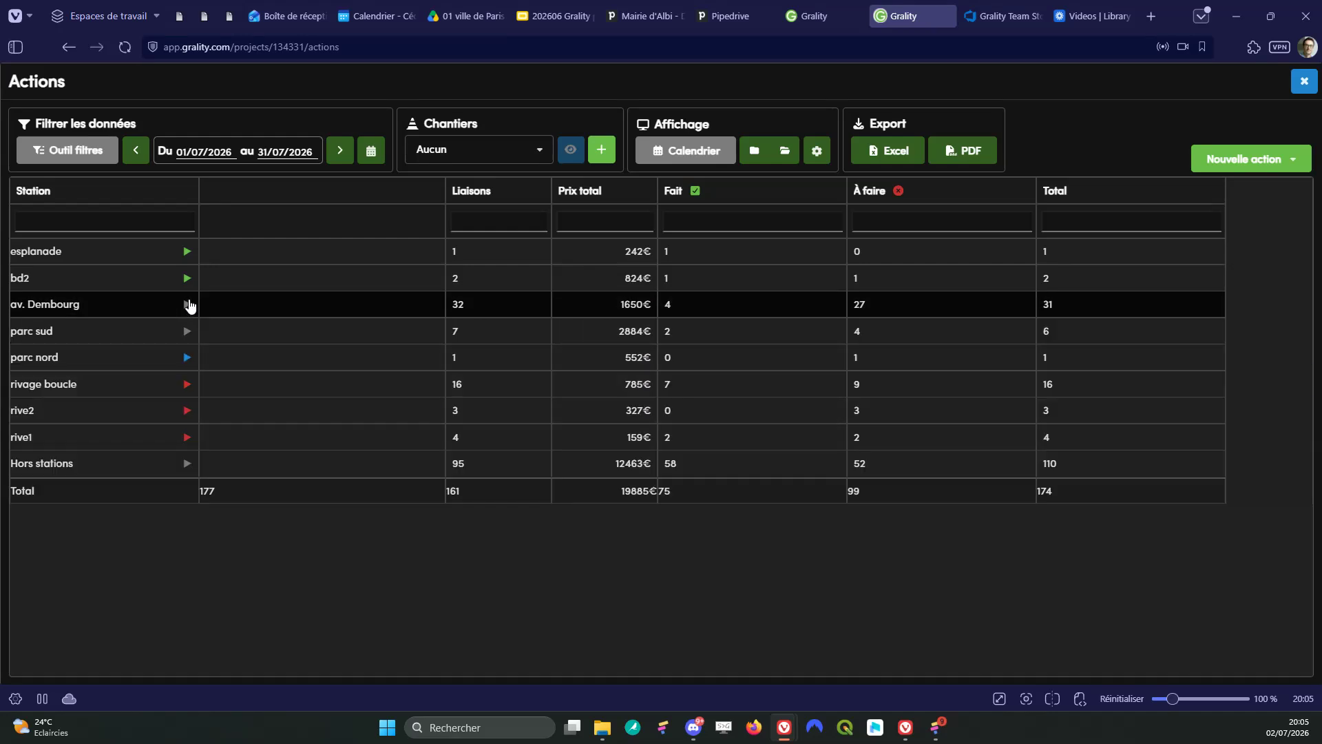
{"action": "left_click", "coordinate": [187, 252]}
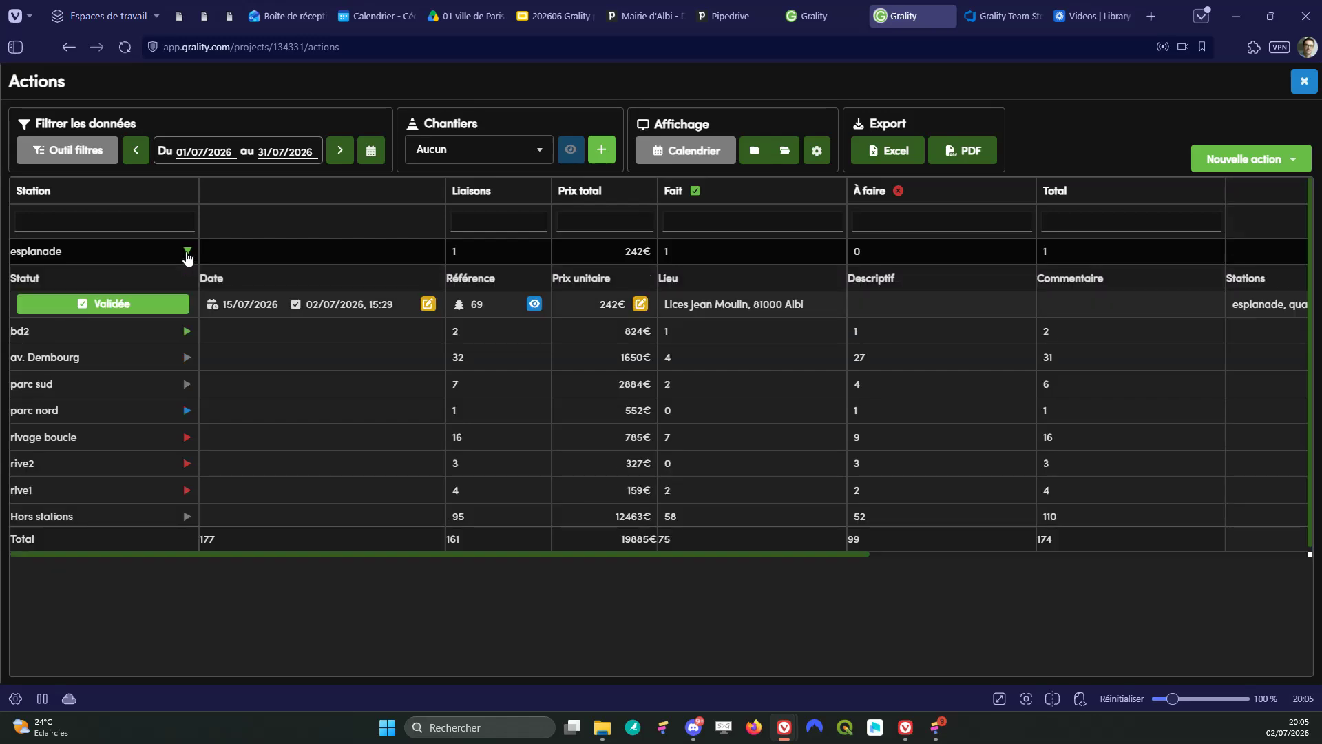
{"action": "left_click", "coordinate": [187, 253]}
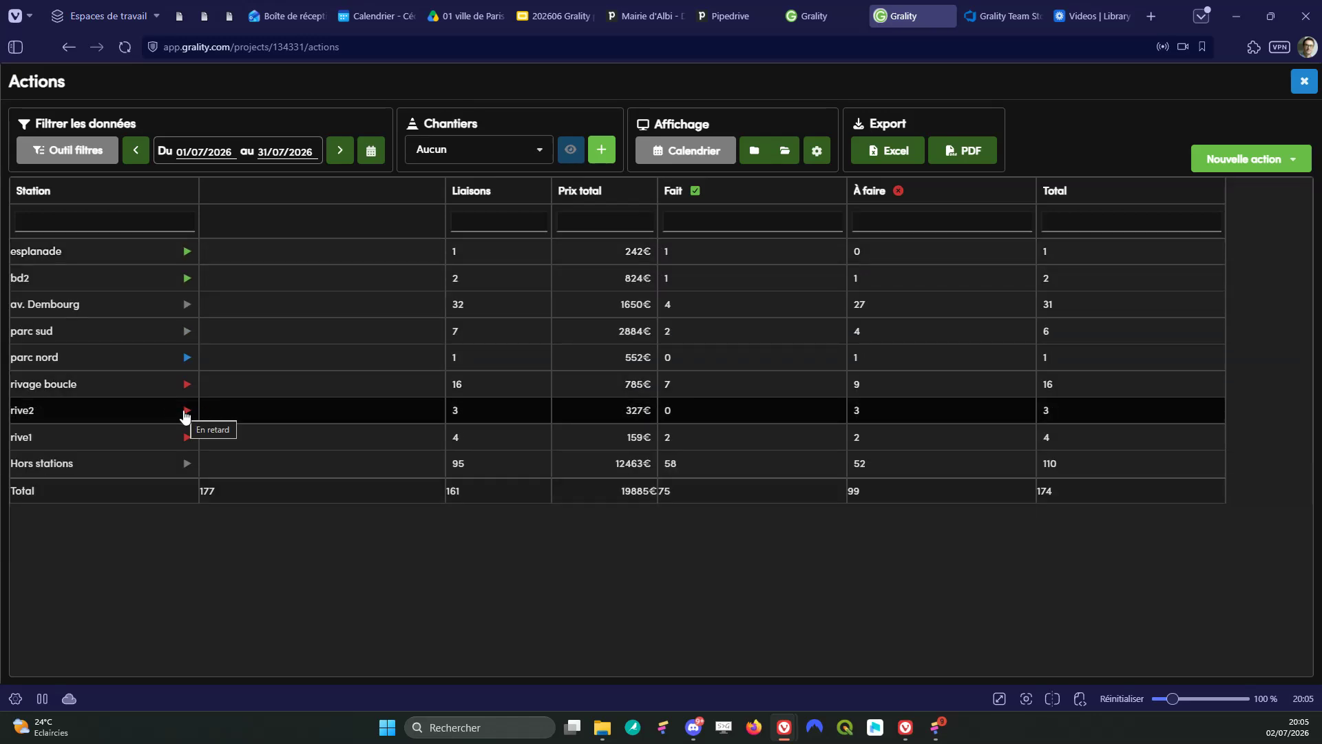
{"action": "left_click", "coordinate": [187, 411]}
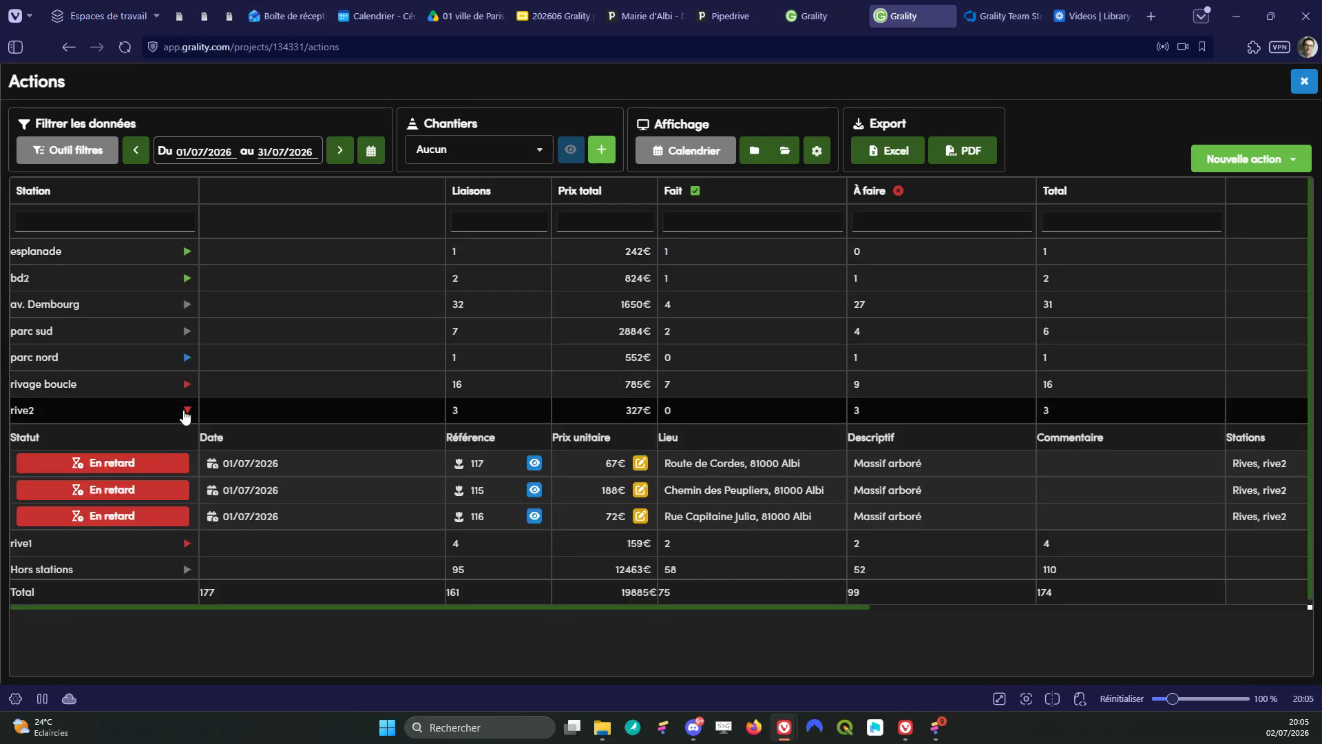
{"action": "left_click", "coordinate": [187, 411]}
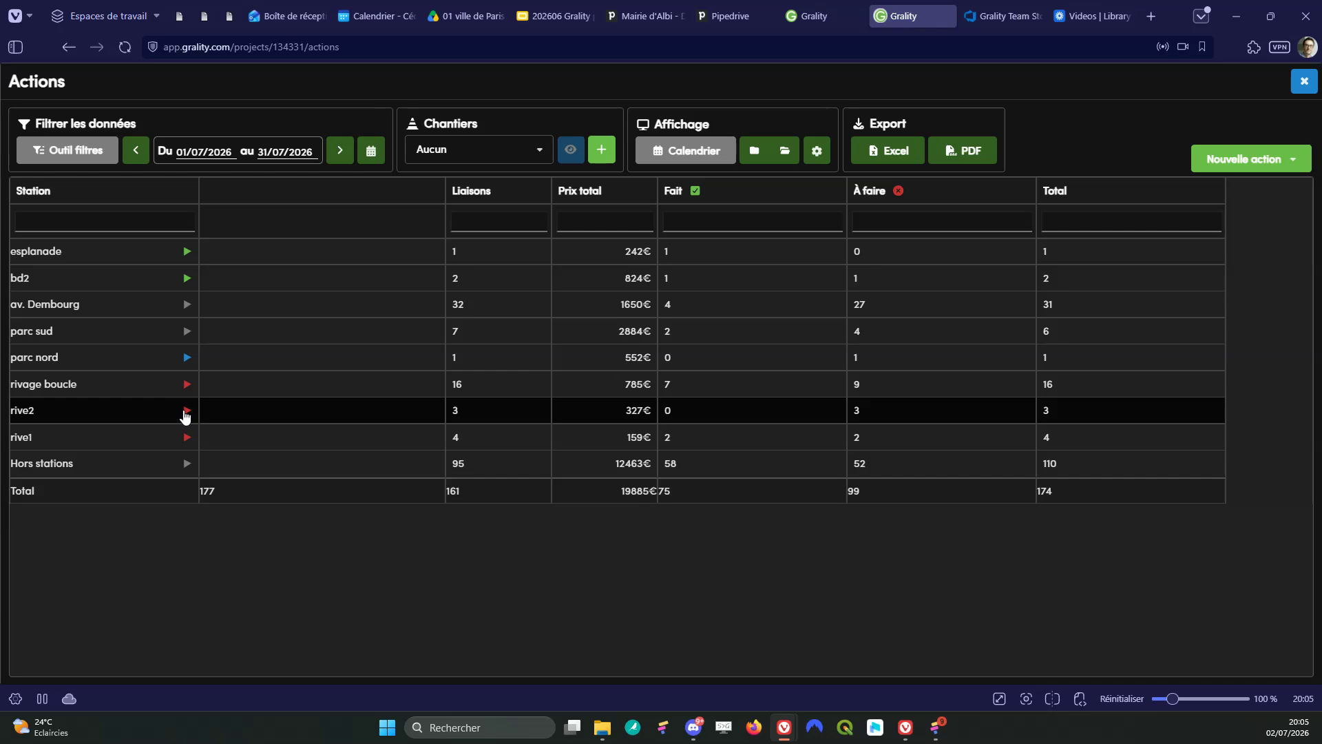
{"action": "left_click", "coordinate": [814, 153]}
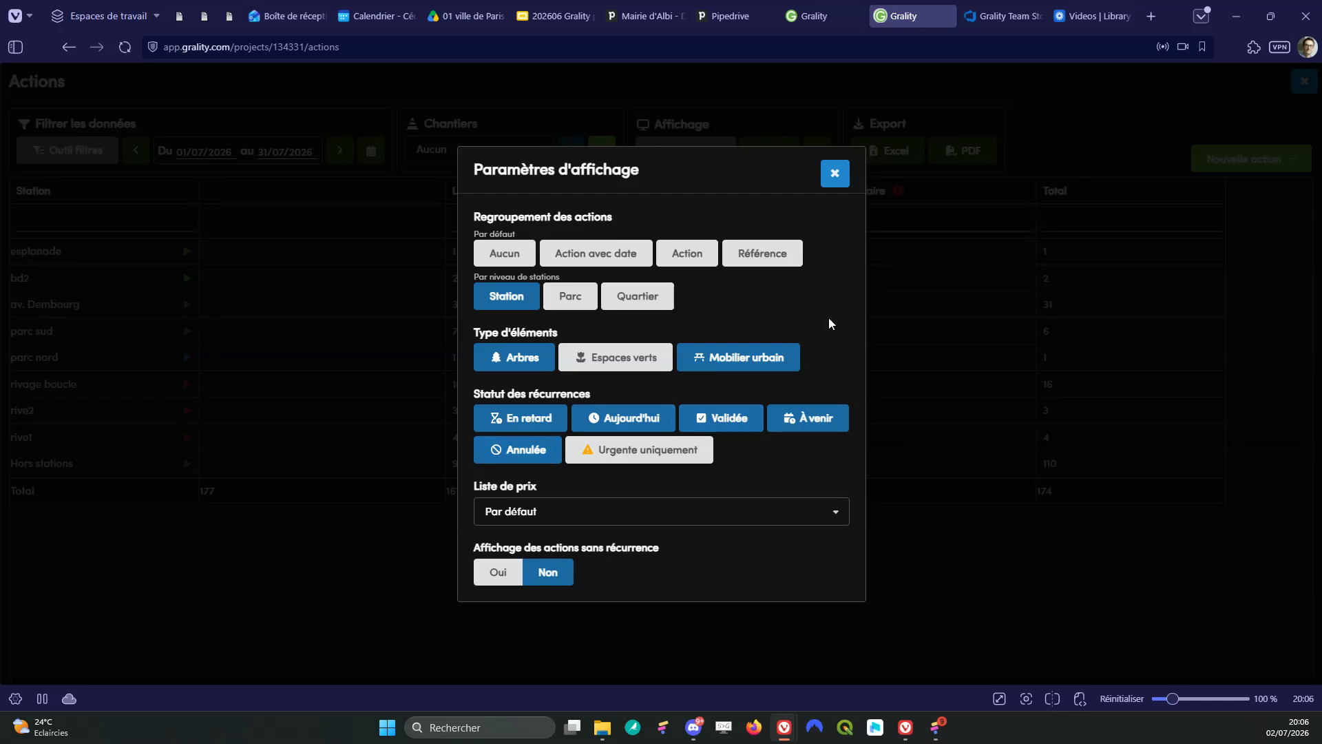
{"action": "left_click", "coordinate": [834, 173]}
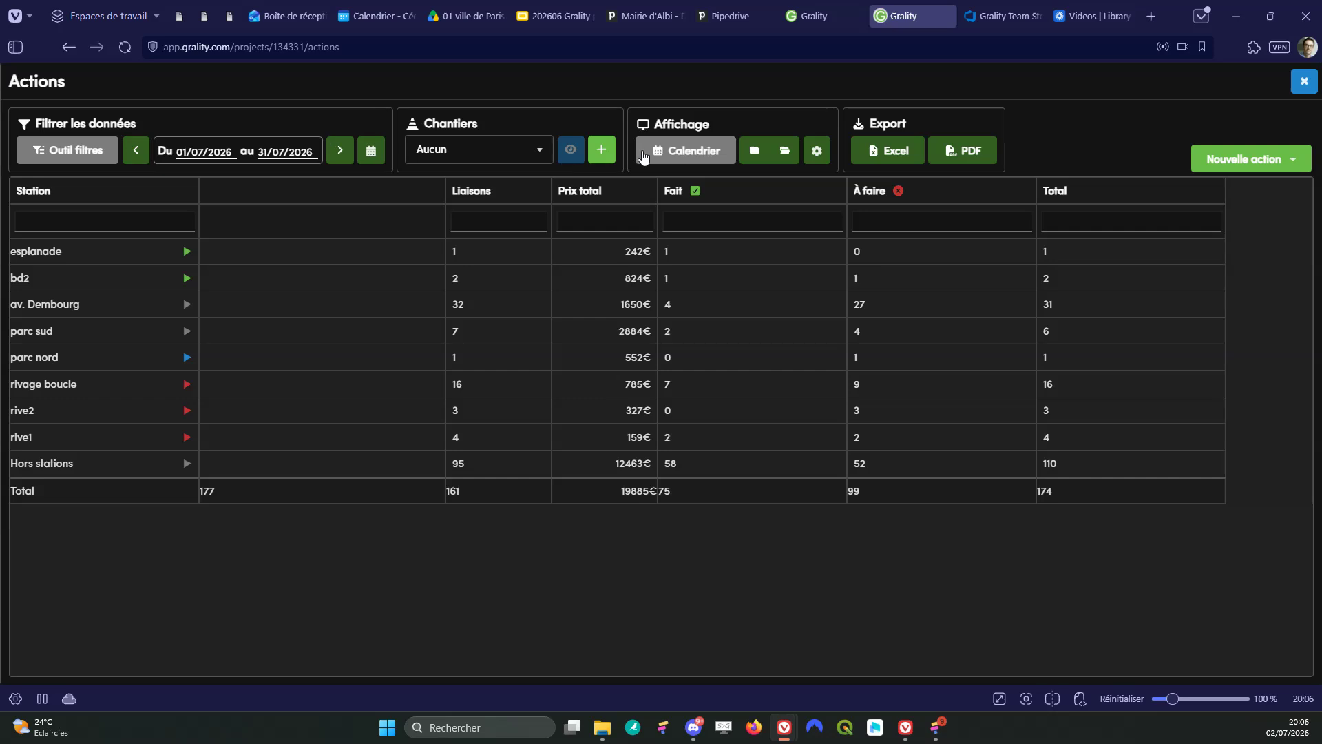
{"action": "left_click", "coordinate": [818, 150]}
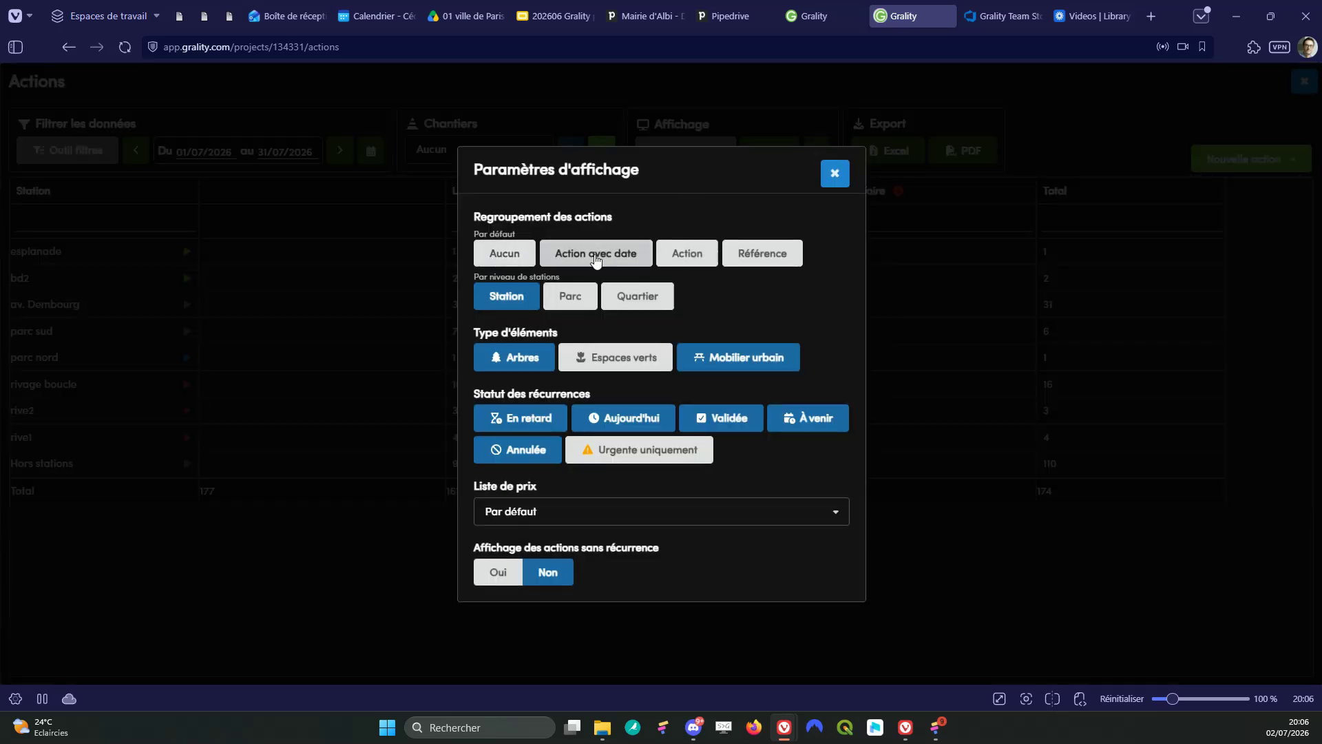
{"action": "left_click", "coordinate": [834, 173]}
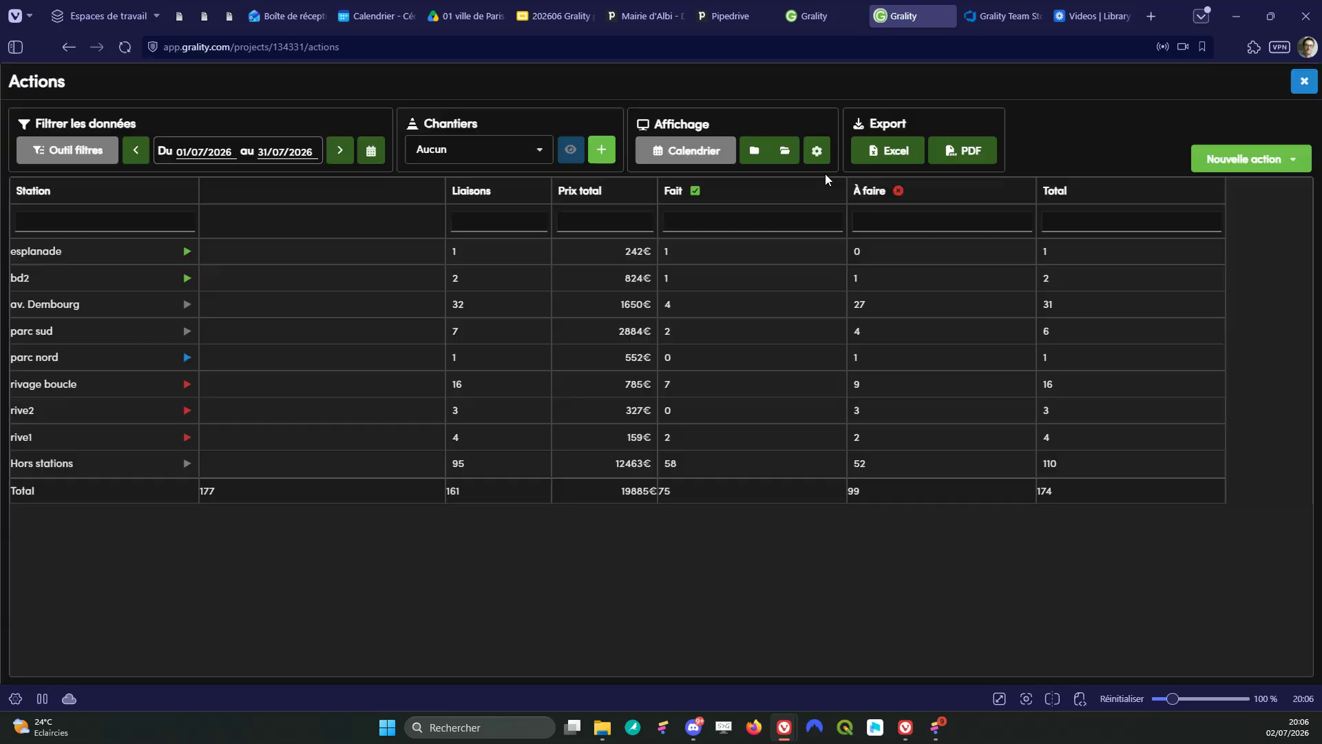
- Select the worksite "entretien cimetiere été 26" and set the grouping of its actions to Aucun
{"action": "left_click", "coordinate": [459, 150]}
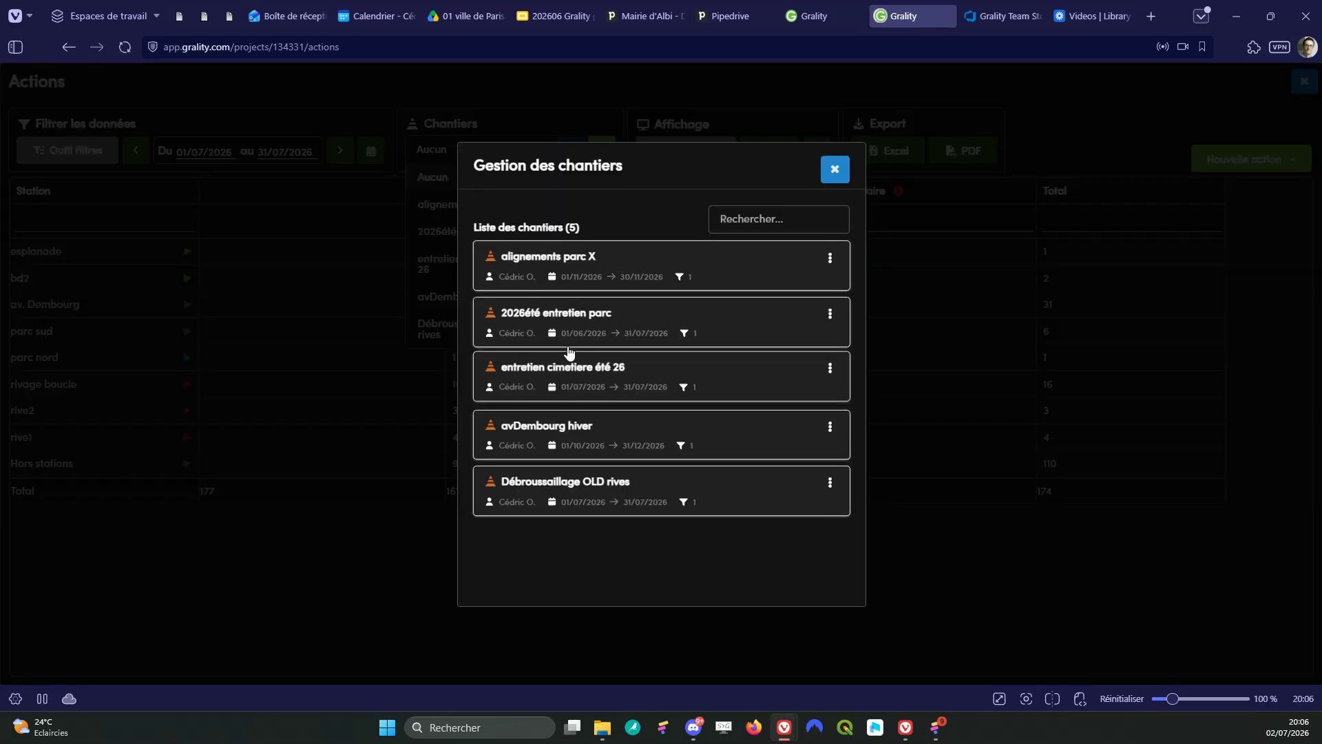
{"action": "left_click", "coordinate": [602, 377]}
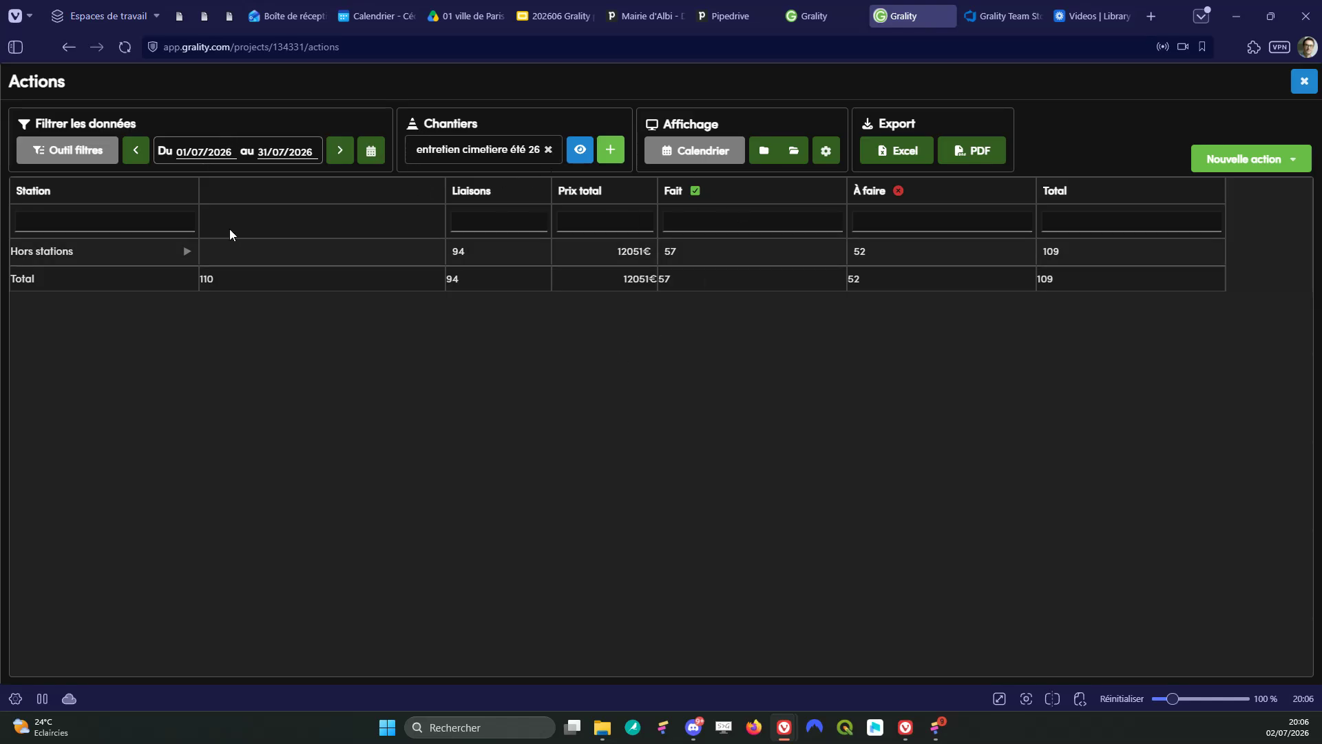
{"action": "left_click", "coordinate": [826, 151]}
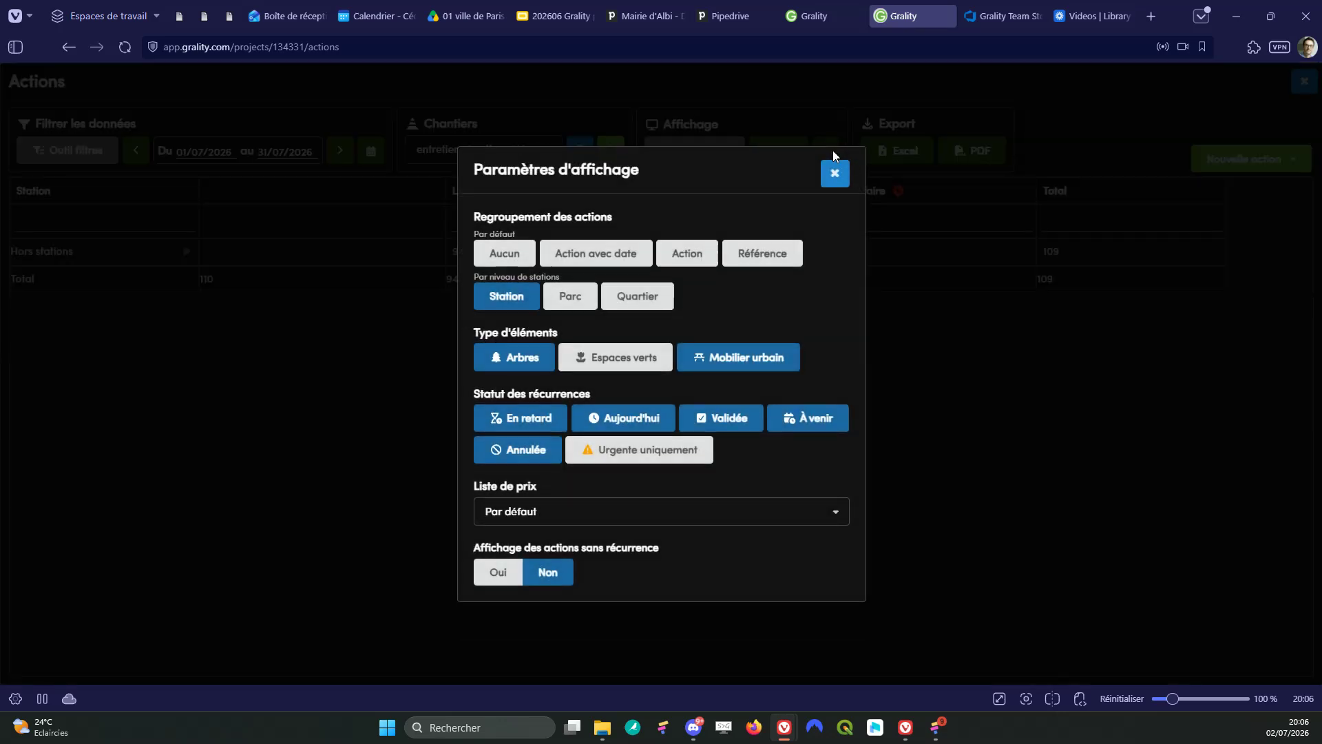
{"action": "left_click", "coordinate": [502, 253]}
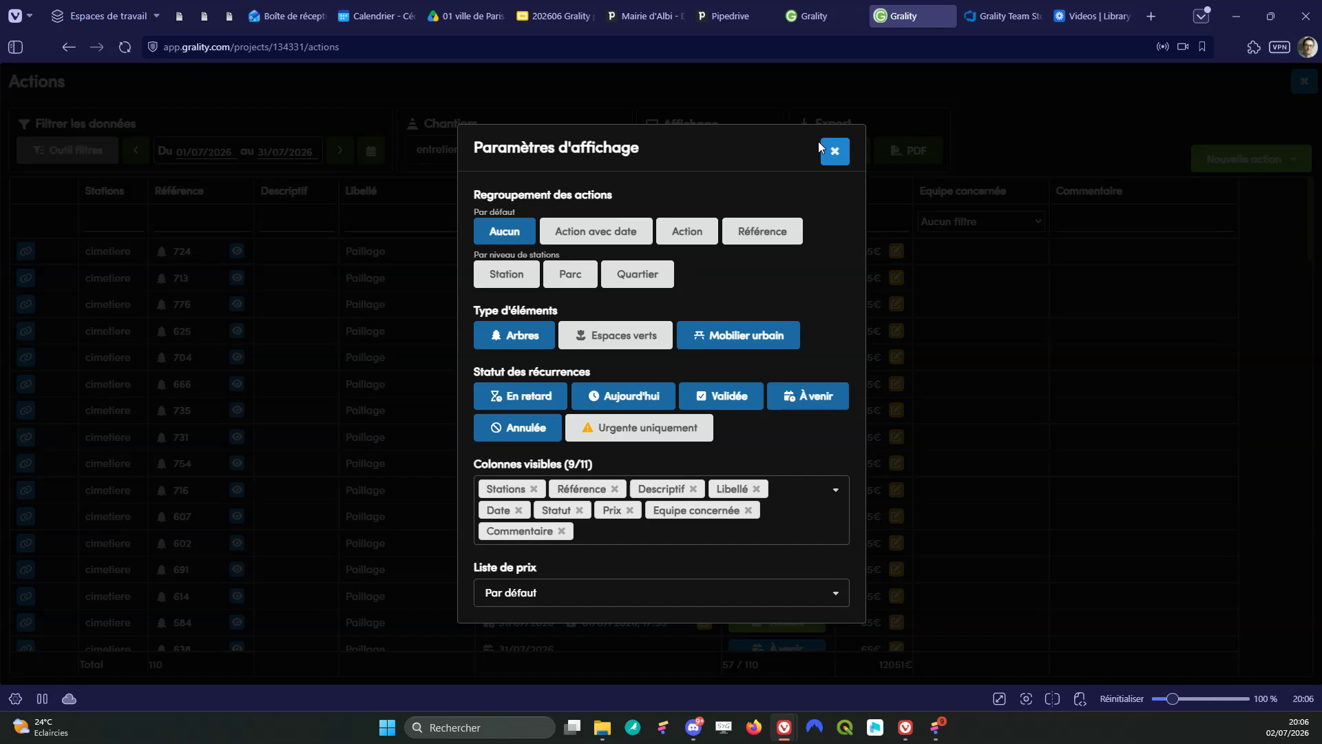
{"action": "left_click", "coordinate": [833, 153]}
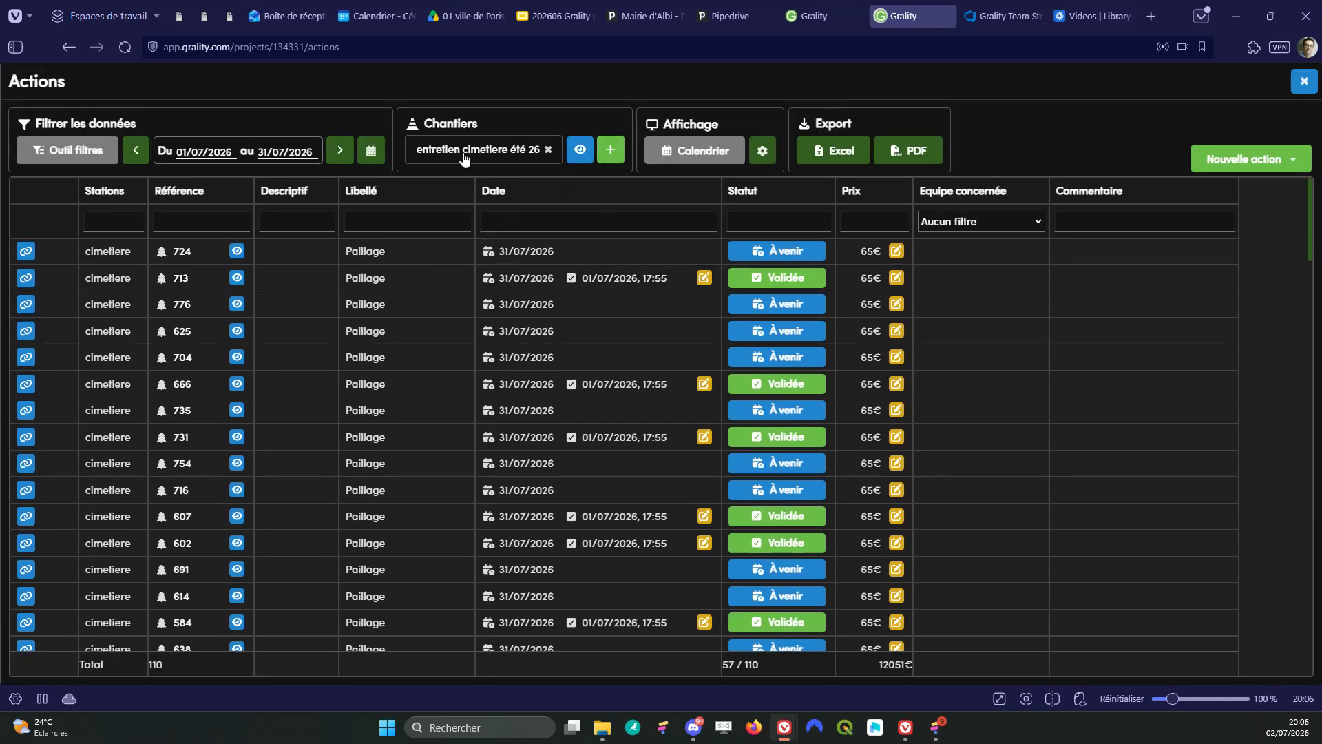
- Show the selected worksite on the map and examine the action status of the trees inside the cemetery
{"action": "left_click", "coordinate": [579, 152]}
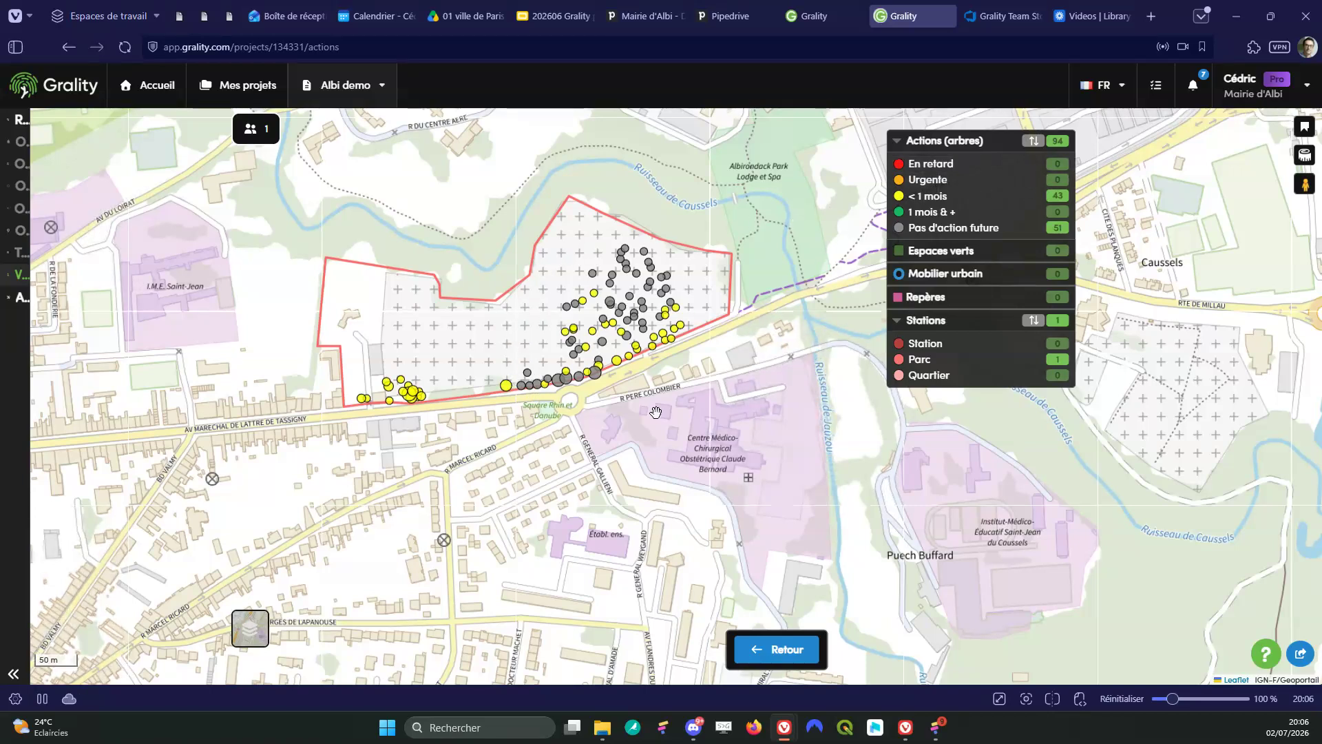
{"action": "scroll", "coordinate": [689, 322], "scroll_direction": "up", "scroll_amount": 2}
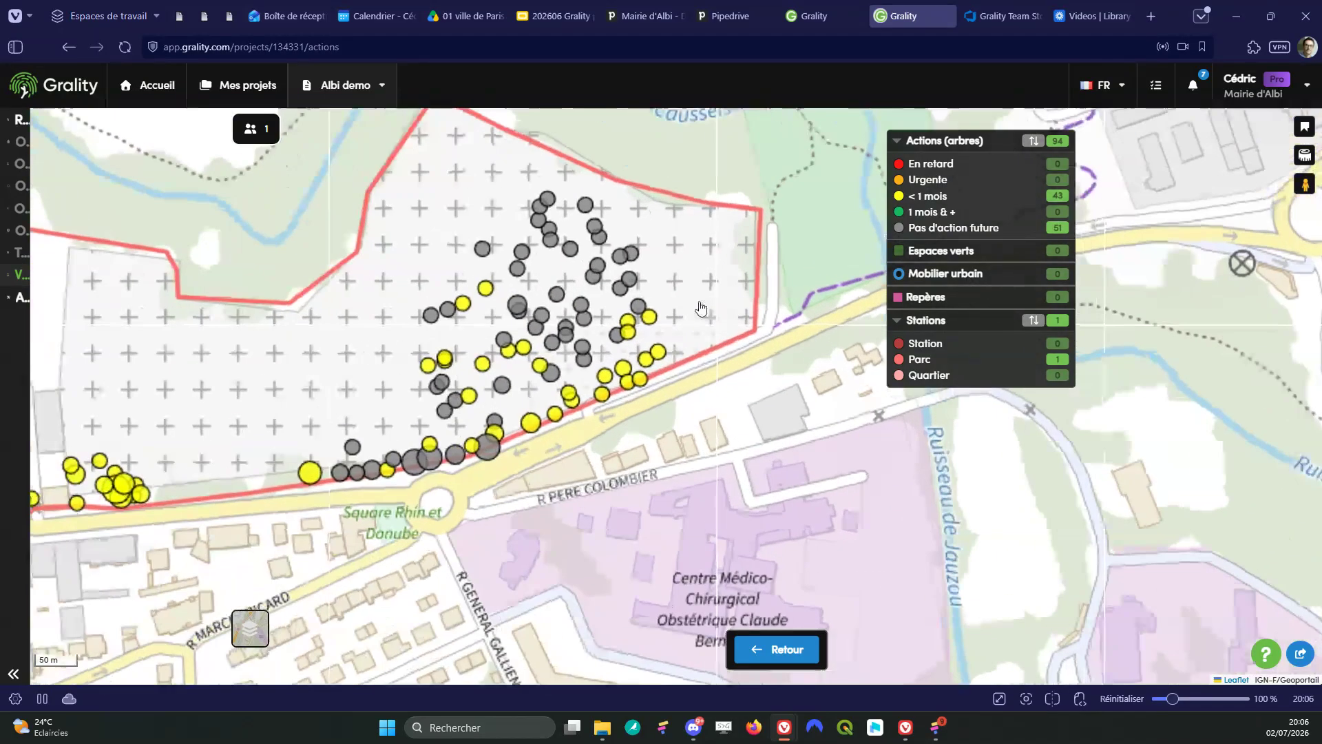